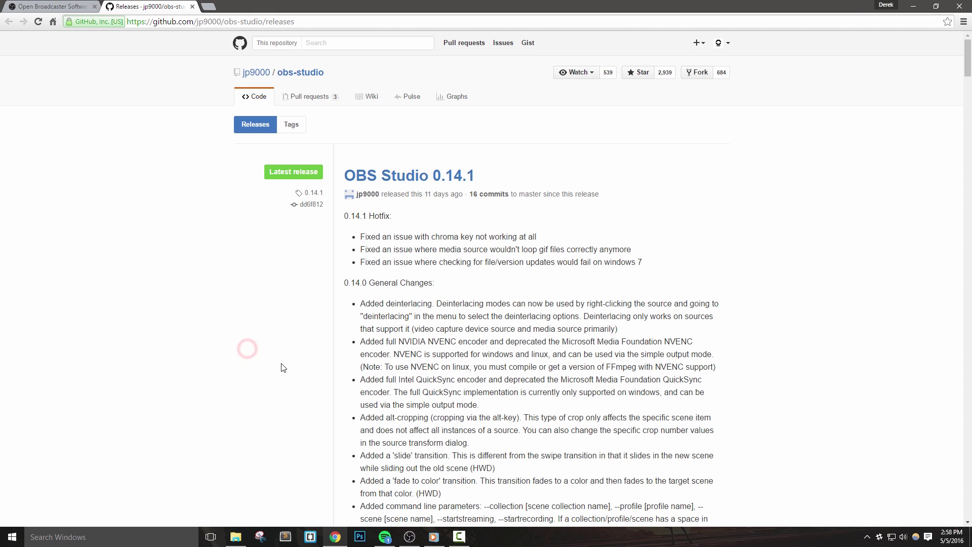
Show the OBS Studio 0.14.1 downloads on obsproject.com, then switch to the OBS Studio window
drag(508, 179, 362, 185)
click(577, 167)
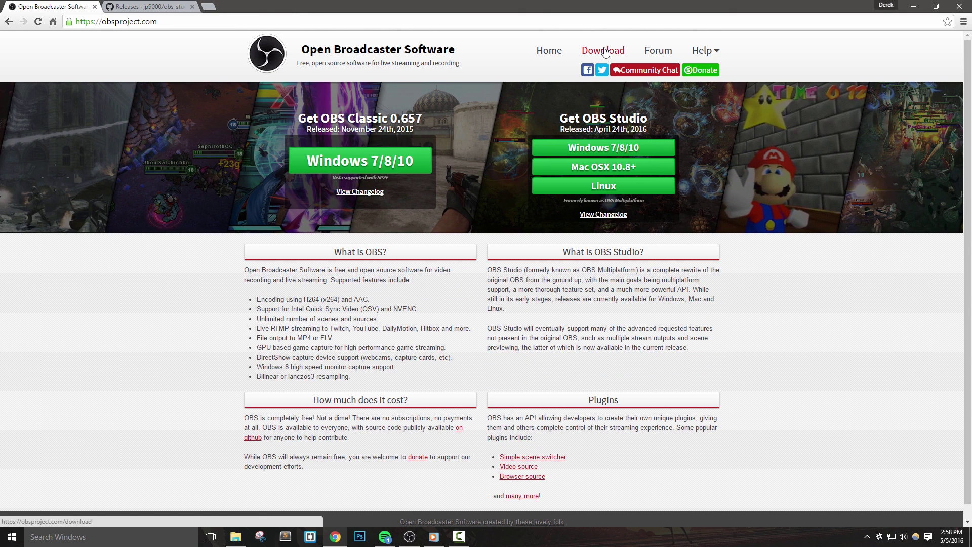
click(236, 6)
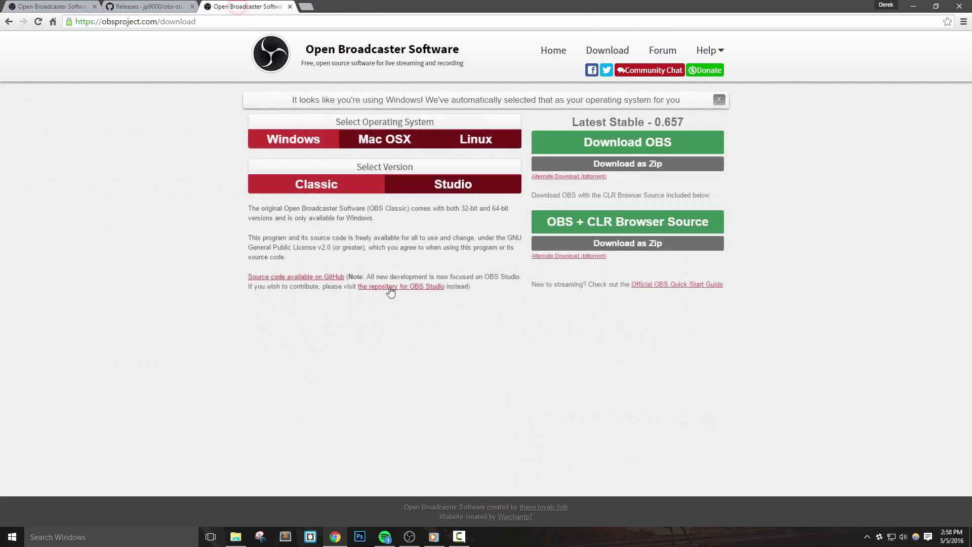
click(461, 184)
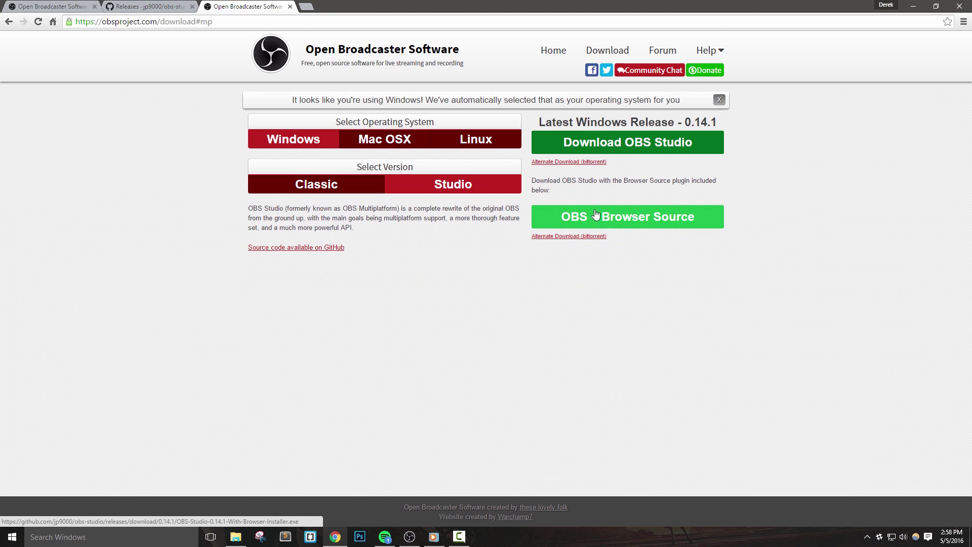
click(410, 537)
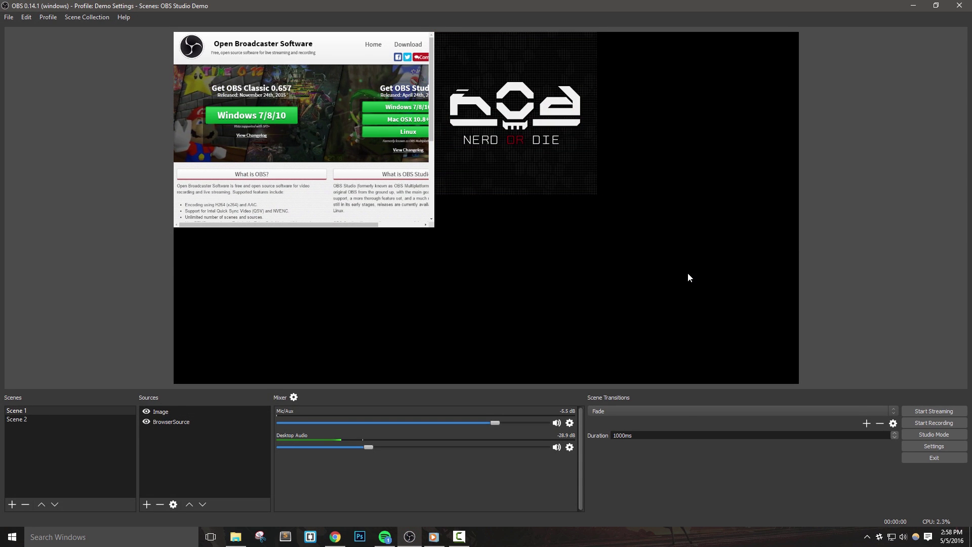
Move the NERD OR DIE image to the preview's right and enlarge the browser source
drag(504, 97, 672, 141)
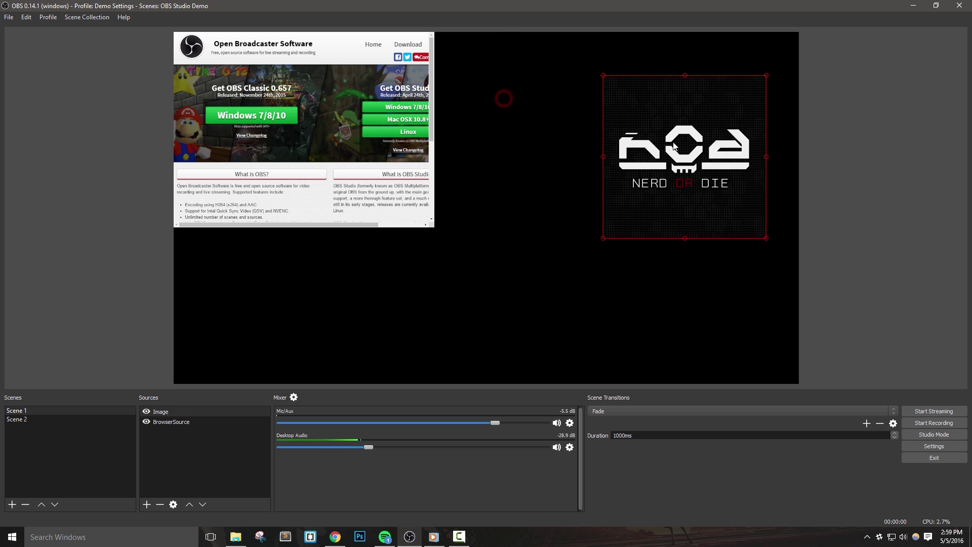
click(344, 176)
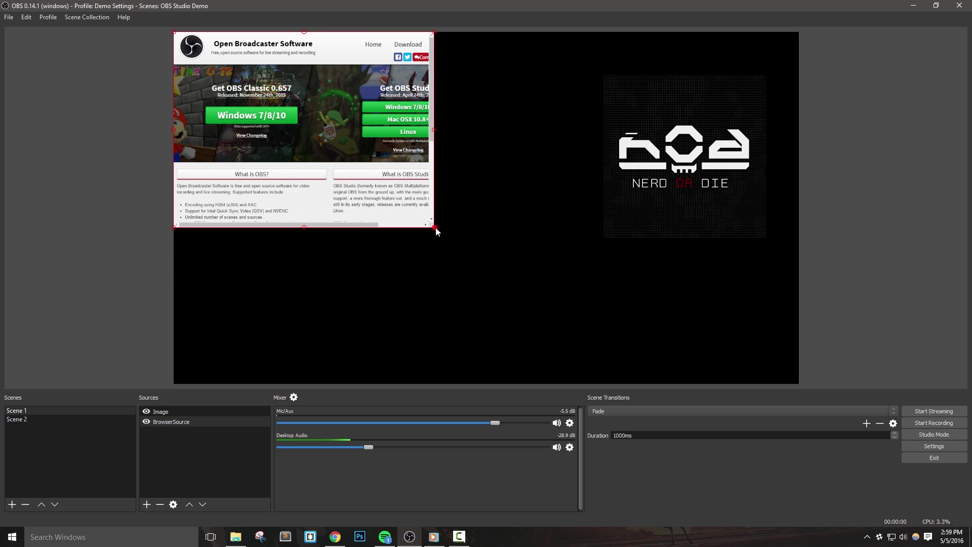
drag(435, 228, 586, 349)
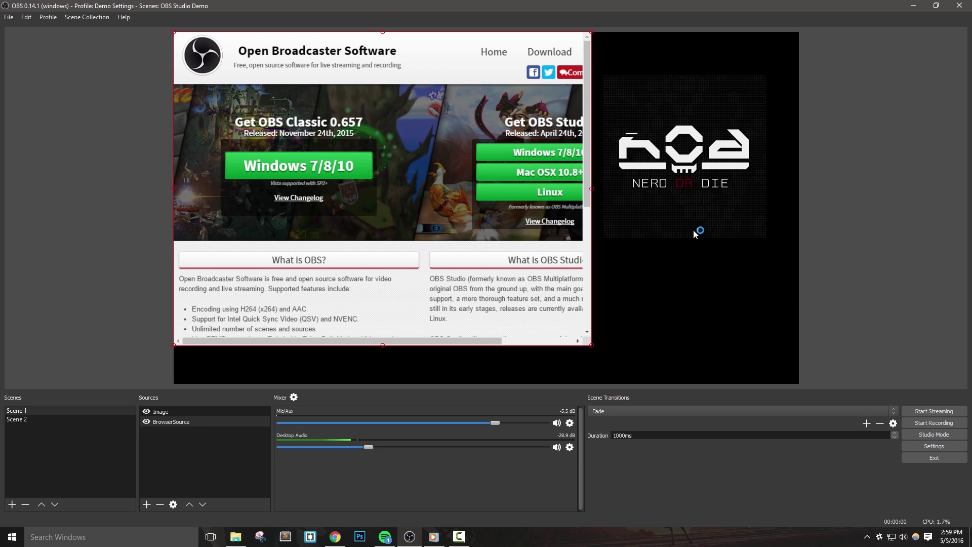
click(867, 239)
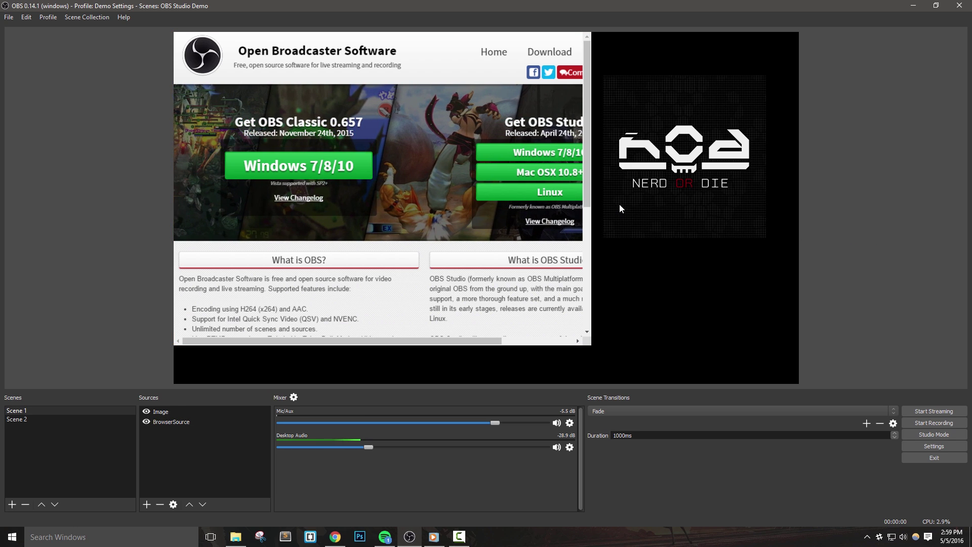
click(402, 138)
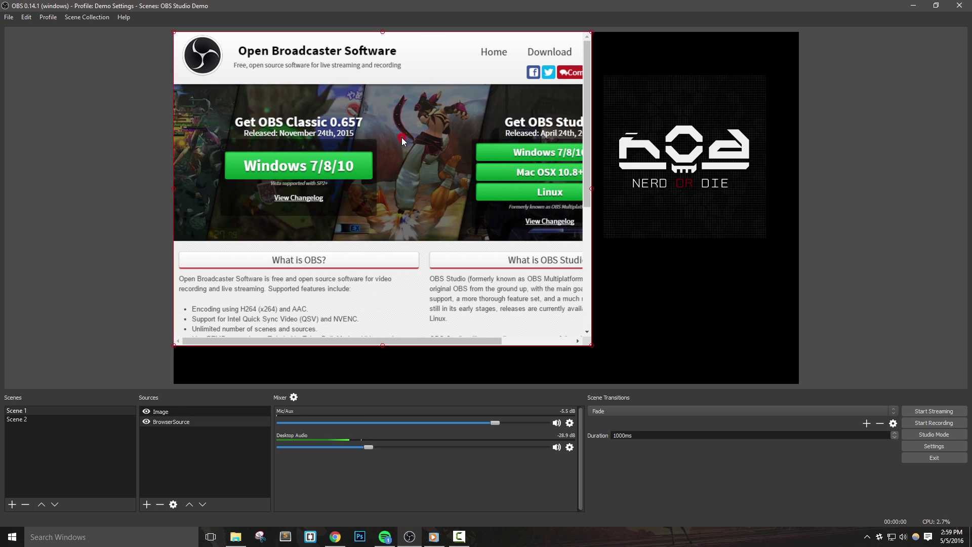
click(594, 192)
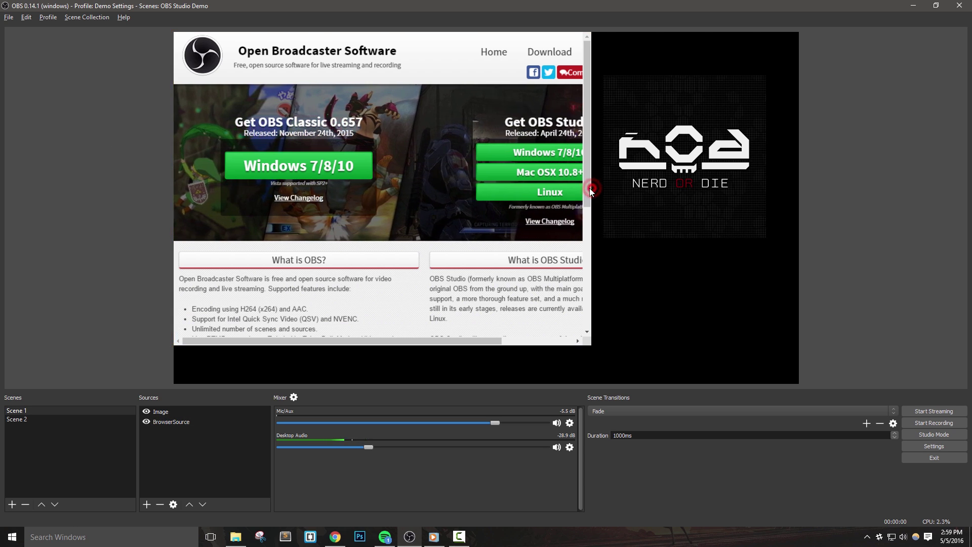
Alt-crop the browser source from its right edge, bottom edge and corner
drag(582, 191, 529, 202)
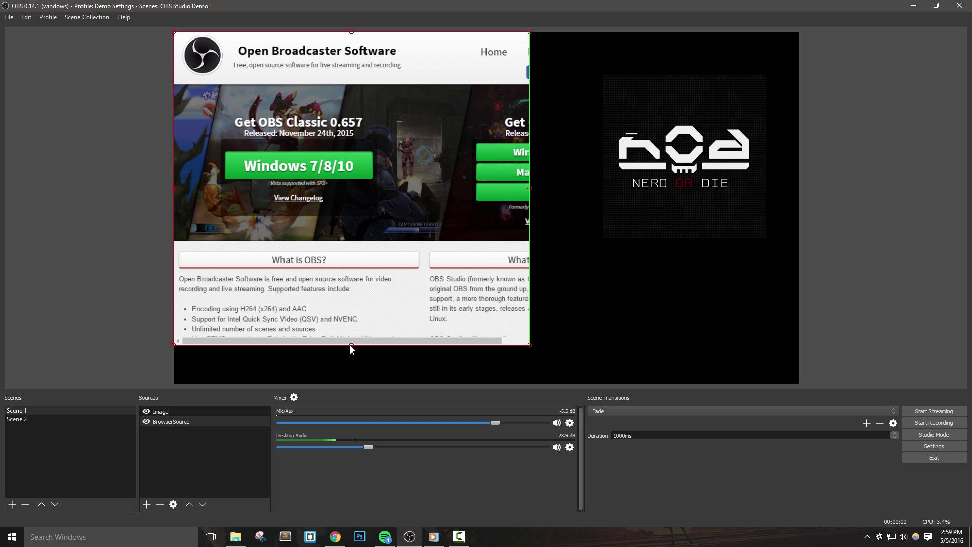
drag(353, 349, 353, 293)
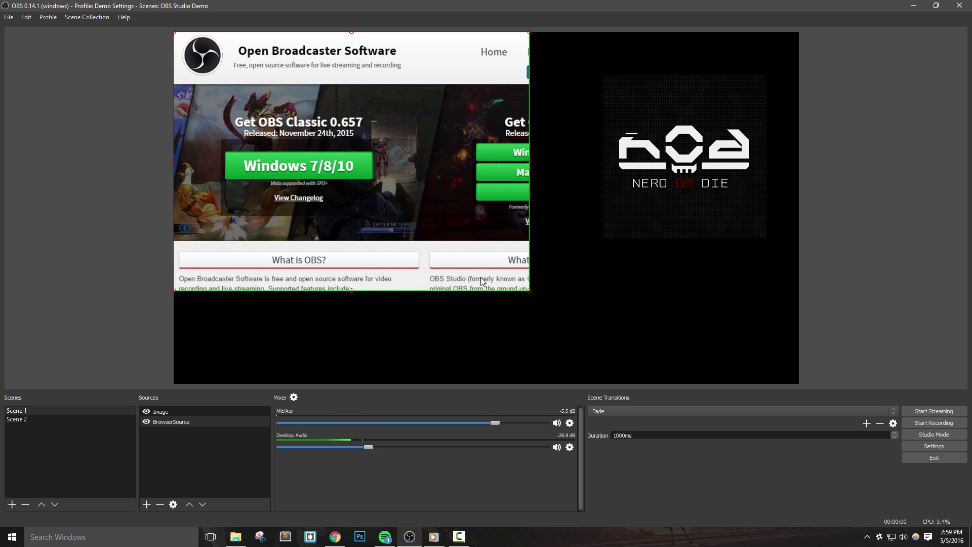
drag(530, 293, 680, 382)
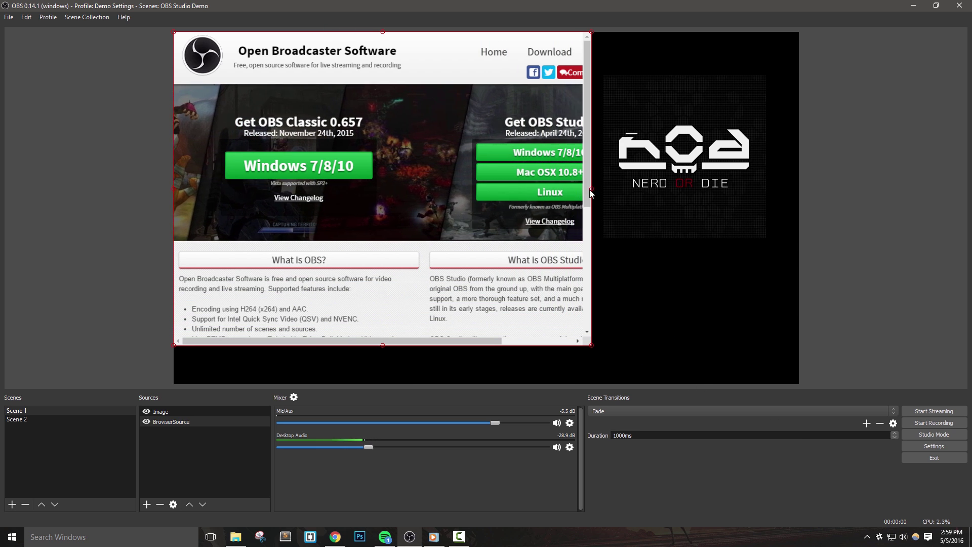
Crop the browser source's right side and adjust Crop Right in Edit Transform
drag(591, 193, 467, 197)
right_click(407, 169)
click(443, 253)
click(582, 256)
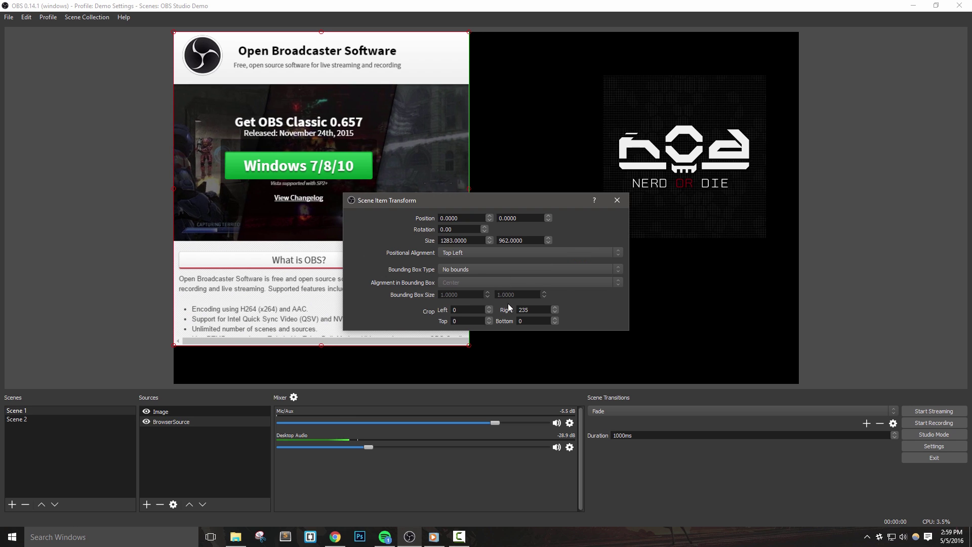
scroll(555, 307, up, 9)
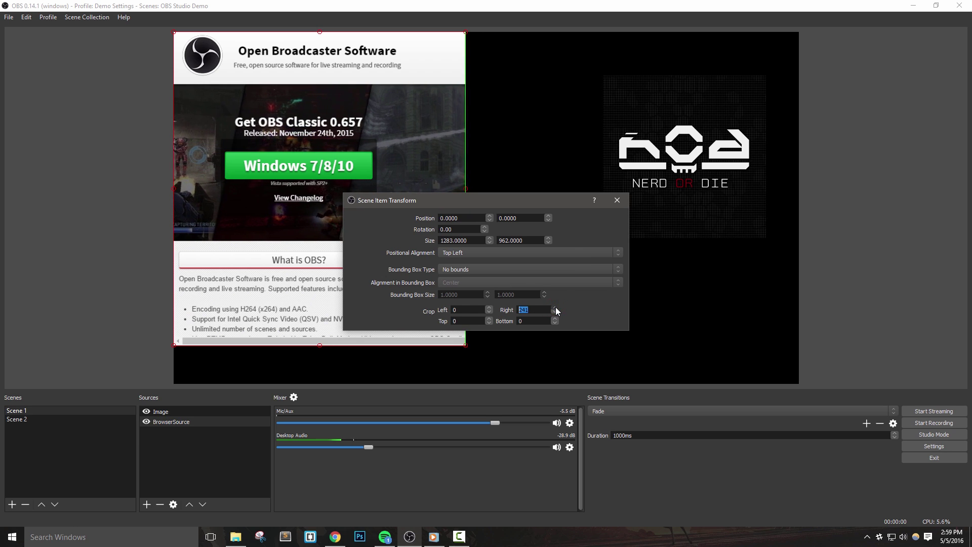
scroll(555, 307, up, 9)
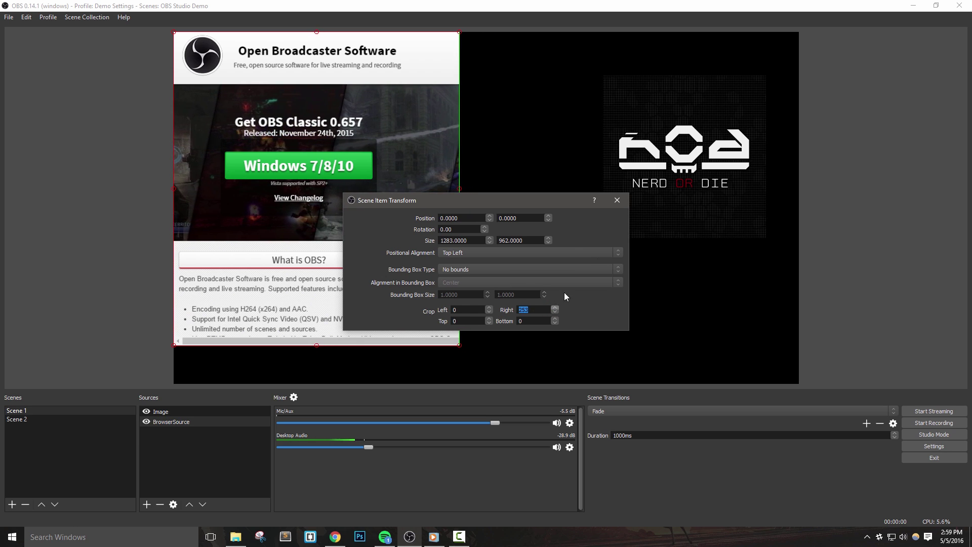
click(618, 200)
Reset the browser source's transform to remove its scaling and crop
right_click(408, 184)
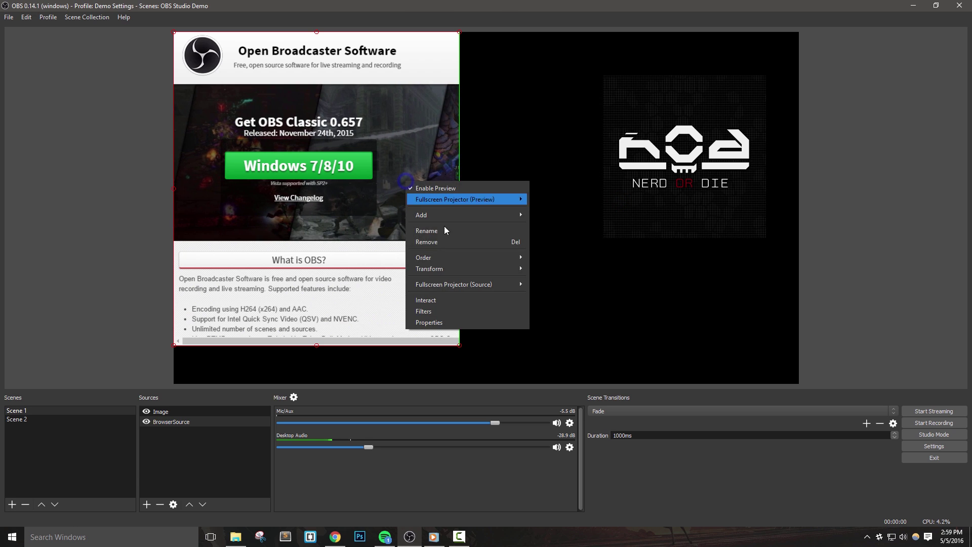
mouse_move(449, 271)
click(558, 278)
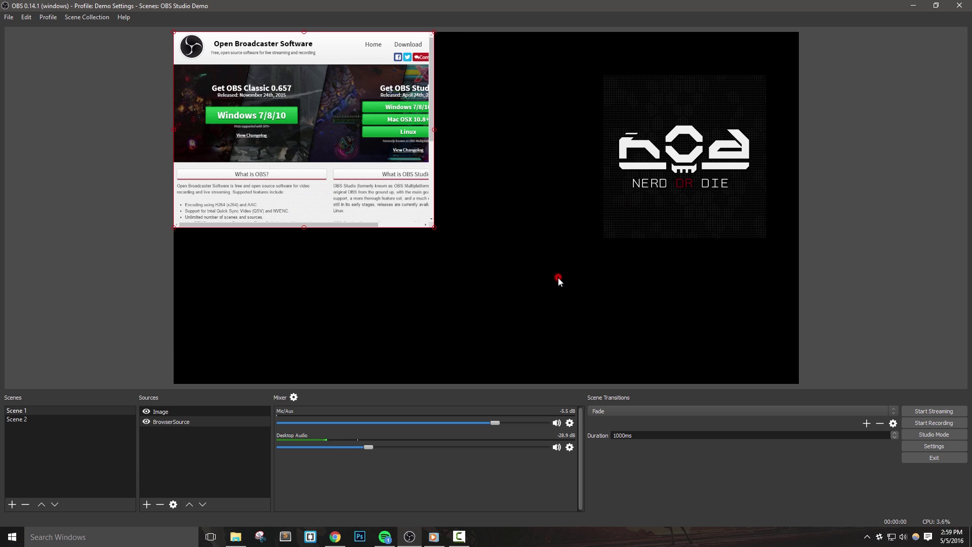
Enlarge the browser source slightly from its corner handle
click(75, 162)
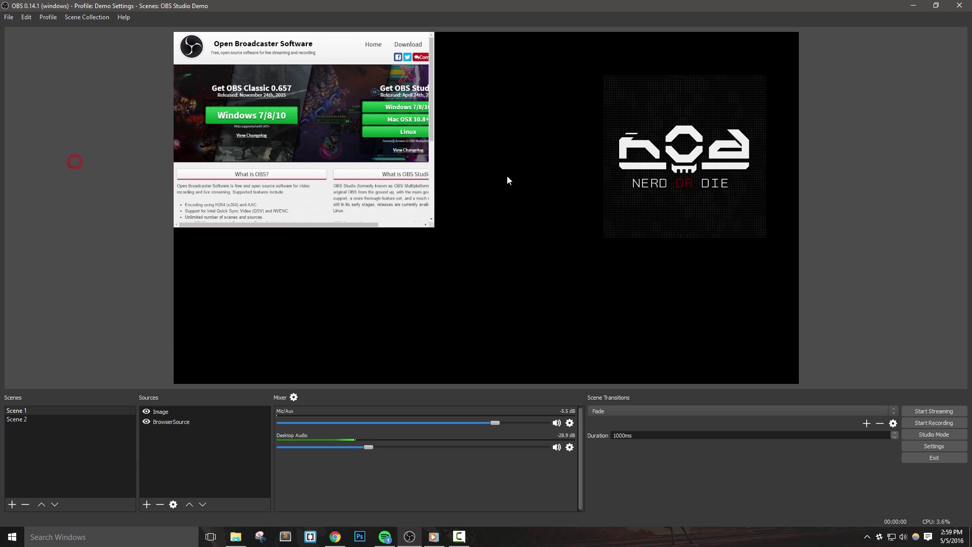
click(426, 217)
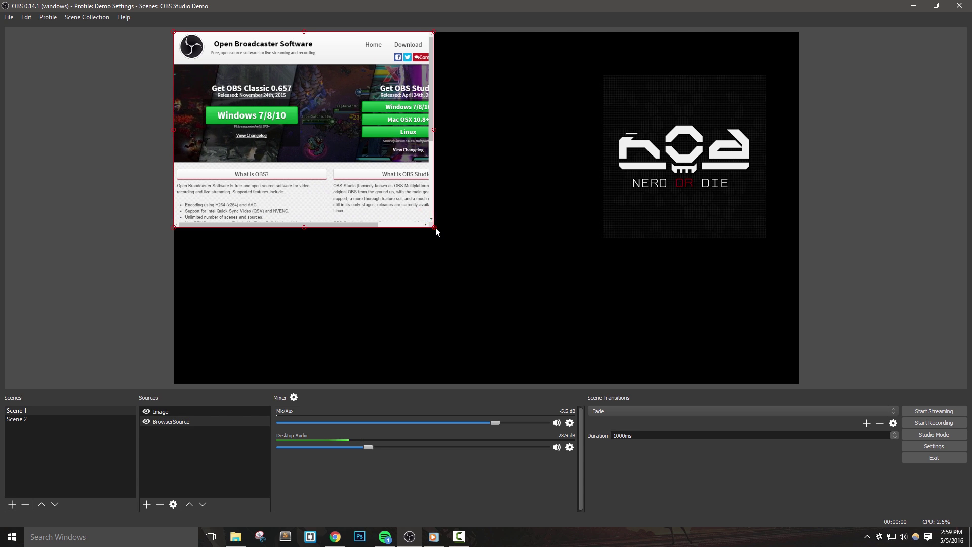
drag(437, 232, 482, 264)
Move the NERD OR DIE image left and down, then open Settings
click(81, 171)
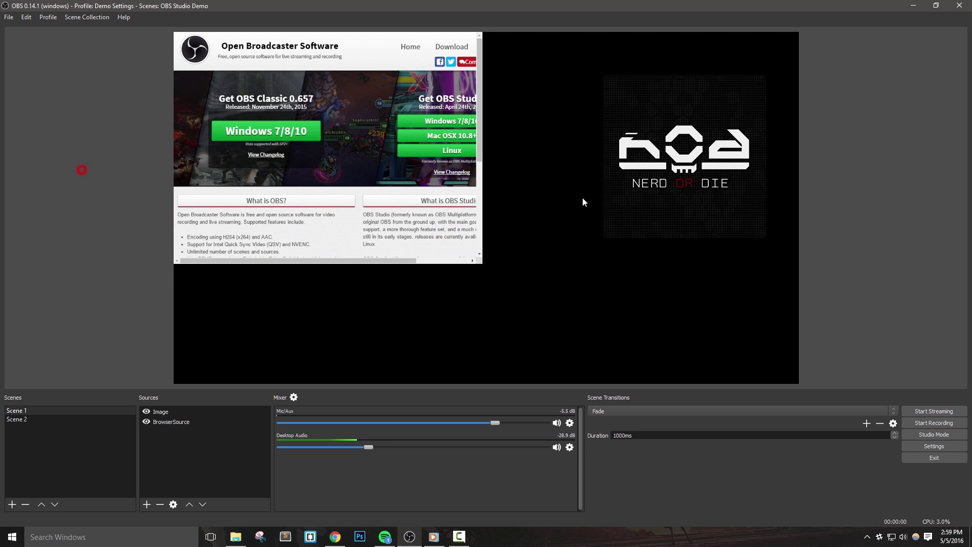
click(676, 186)
drag(709, 171, 595, 192)
click(941, 450)
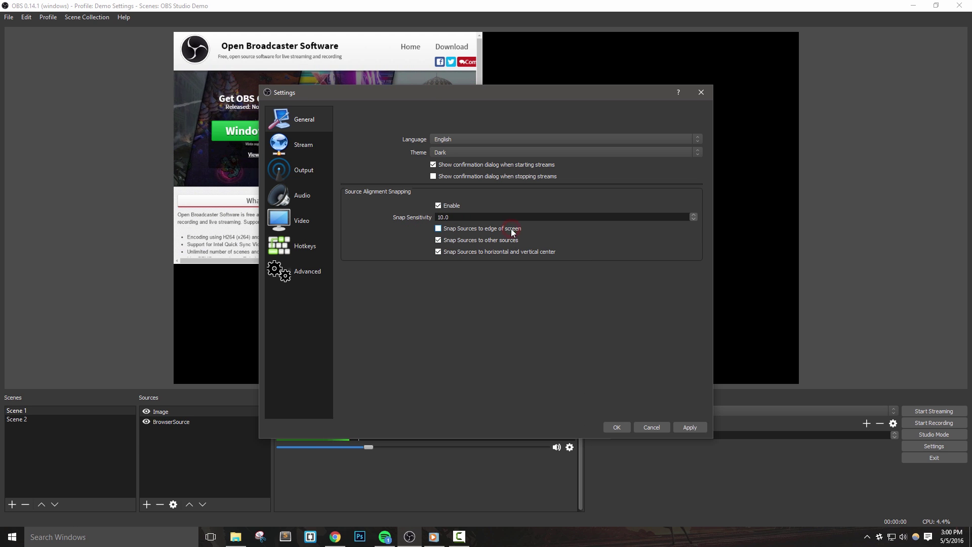
Keep centre and other-source snapping on, save settings, and snap the NERD OR DIE image beside the browser source
click(488, 252)
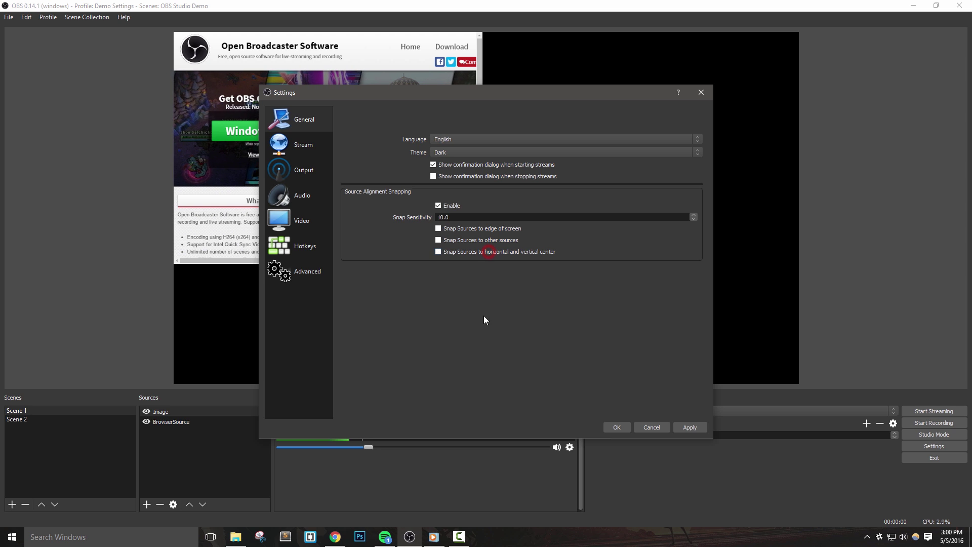
click(439, 252)
click(438, 240)
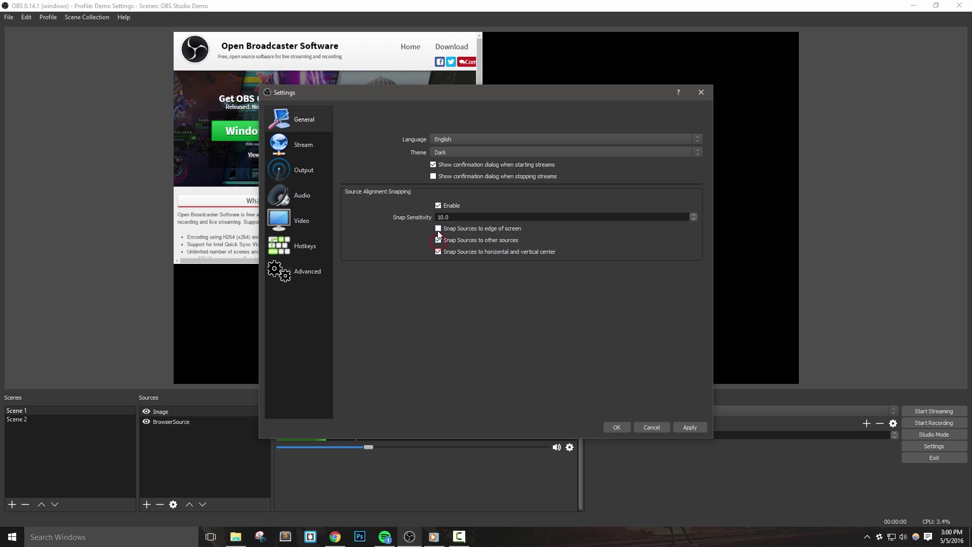
click(617, 427)
drag(597, 237, 740, 294)
Drag the browser source to the top-left and shift the NERD OR DIE logo up and left
drag(413, 172, 406, 126)
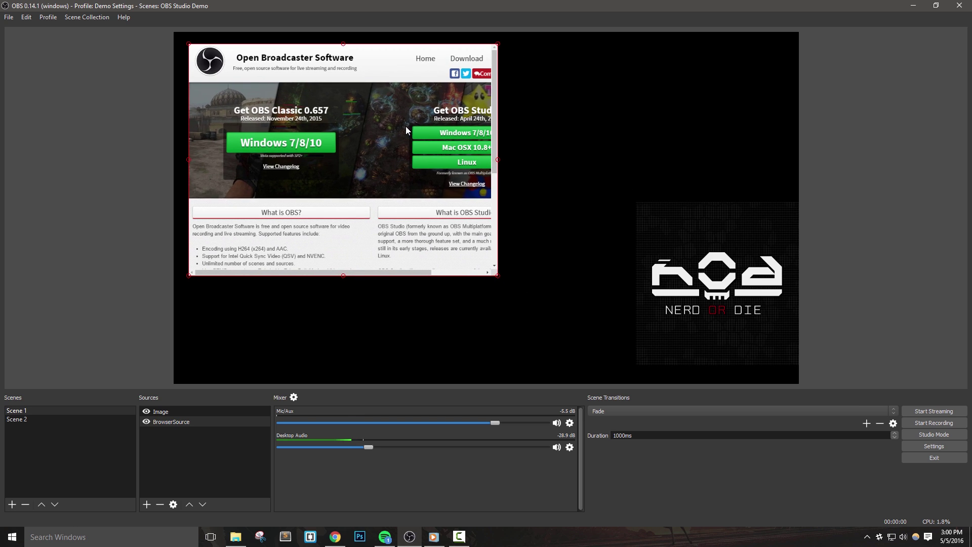
click(922, 253)
drag(760, 329, 699, 267)
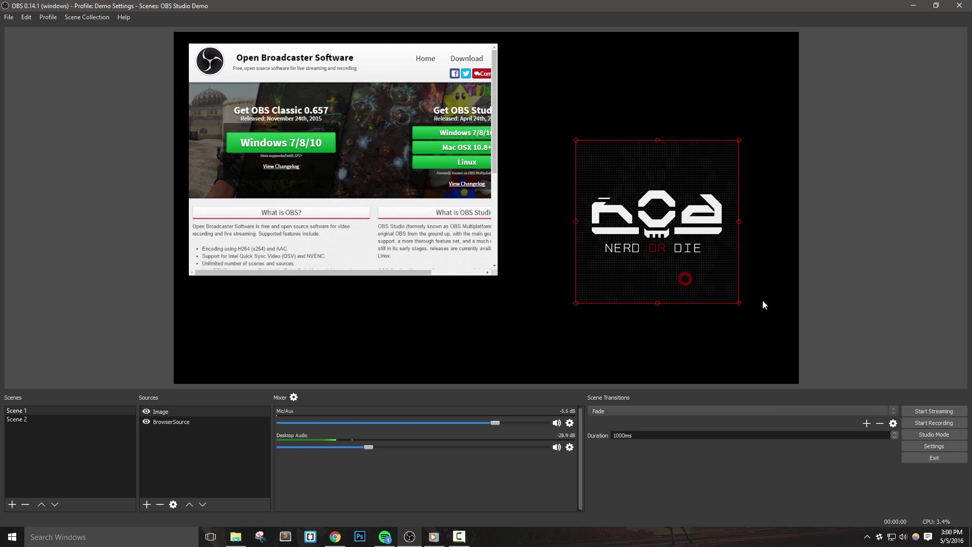
click(930, 310)
click(629, 411)
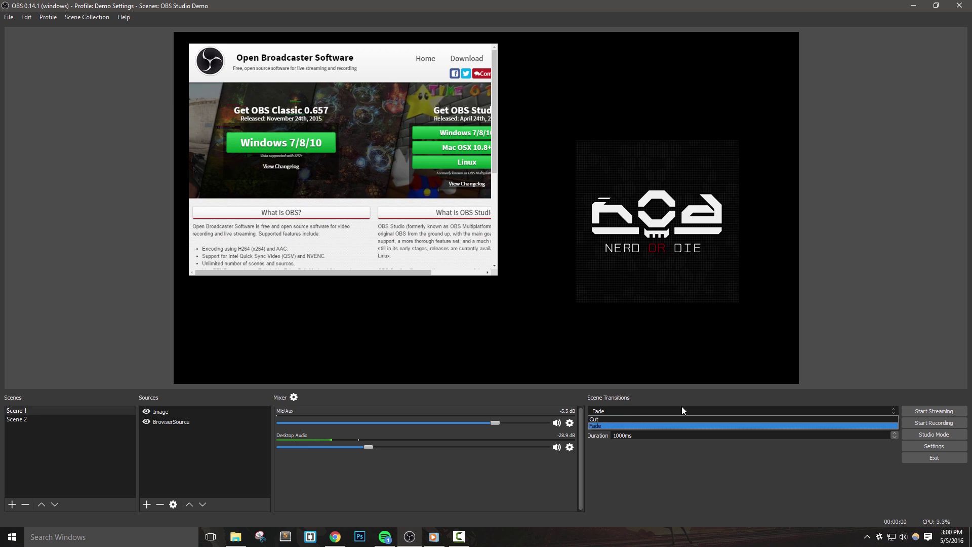
click(816, 408)
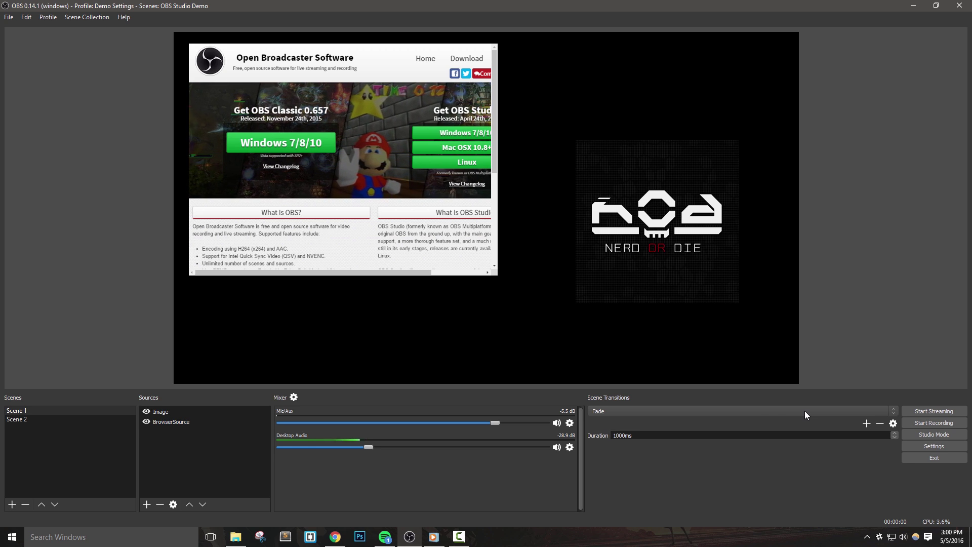
Add a Swipe scene transition, keeping the name 'Swipe'
click(867, 423)
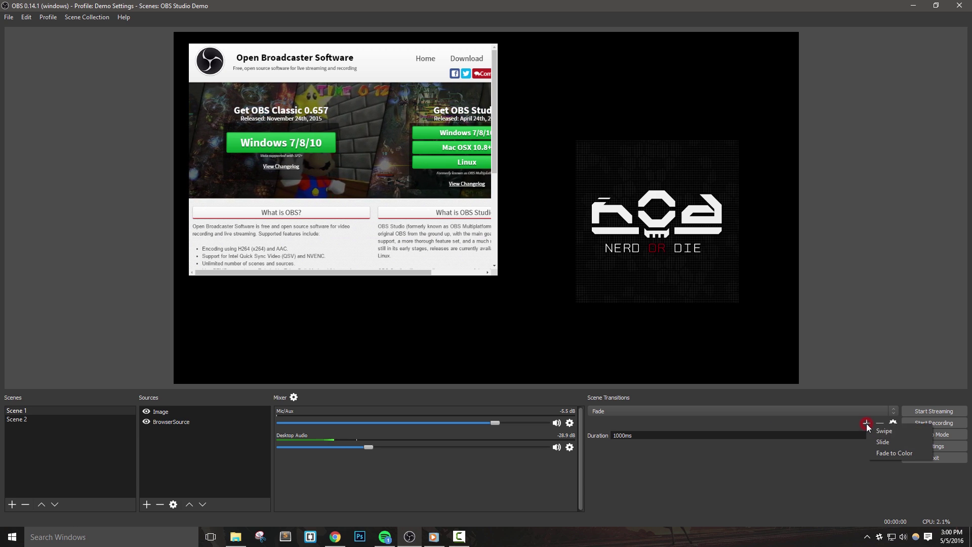
click(904, 431)
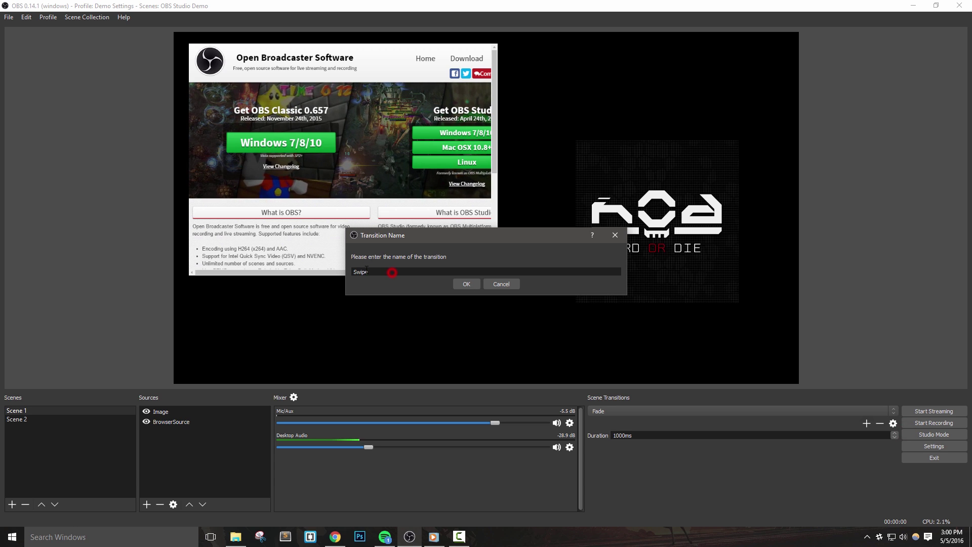
click(398, 272)
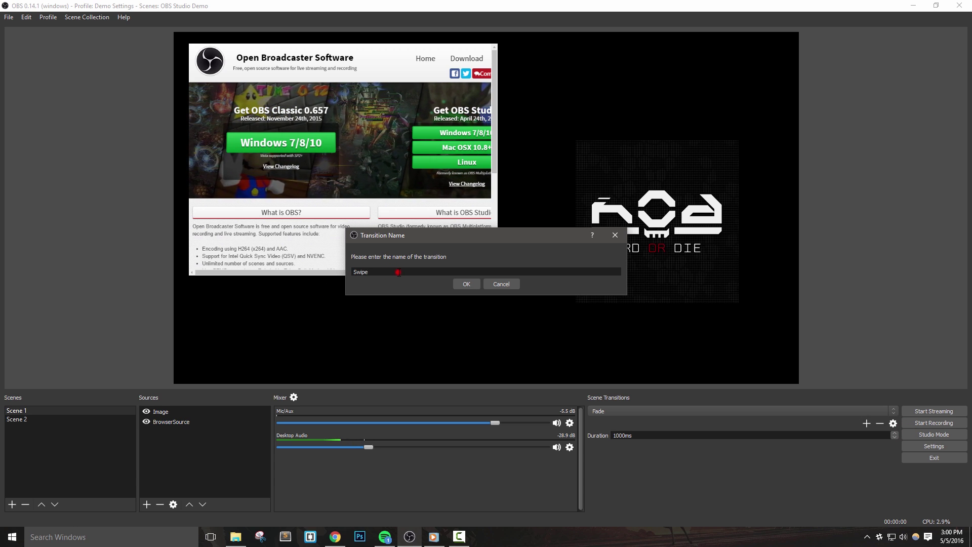
click(468, 285)
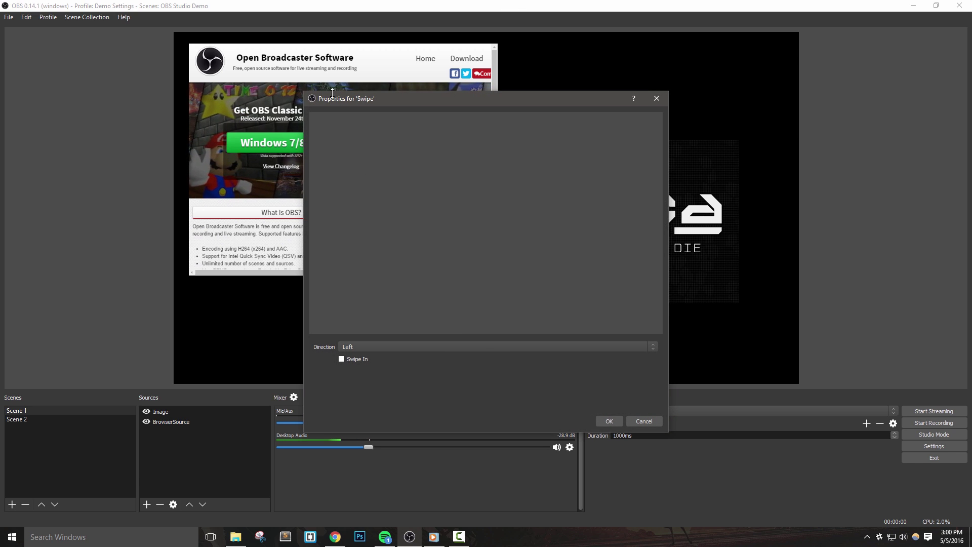
click(370, 347)
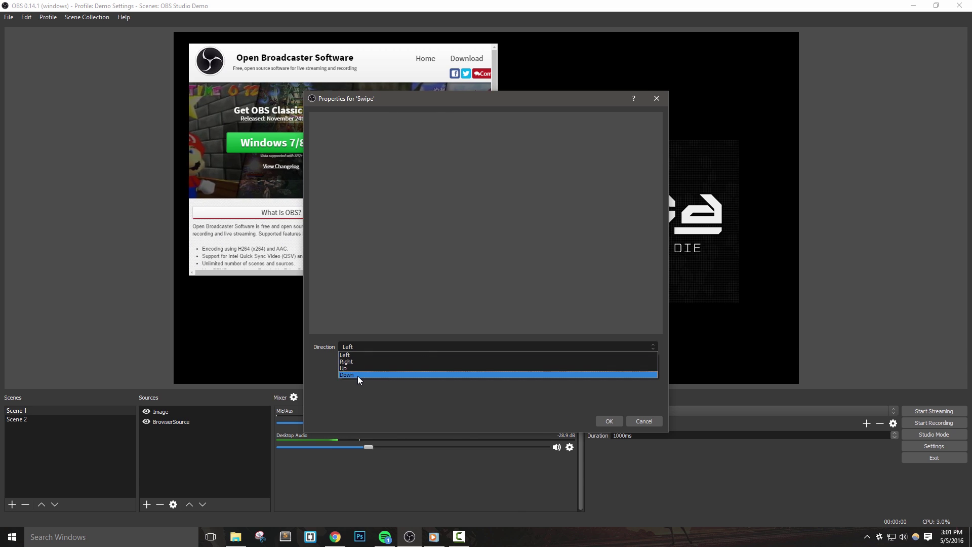
click(358, 354)
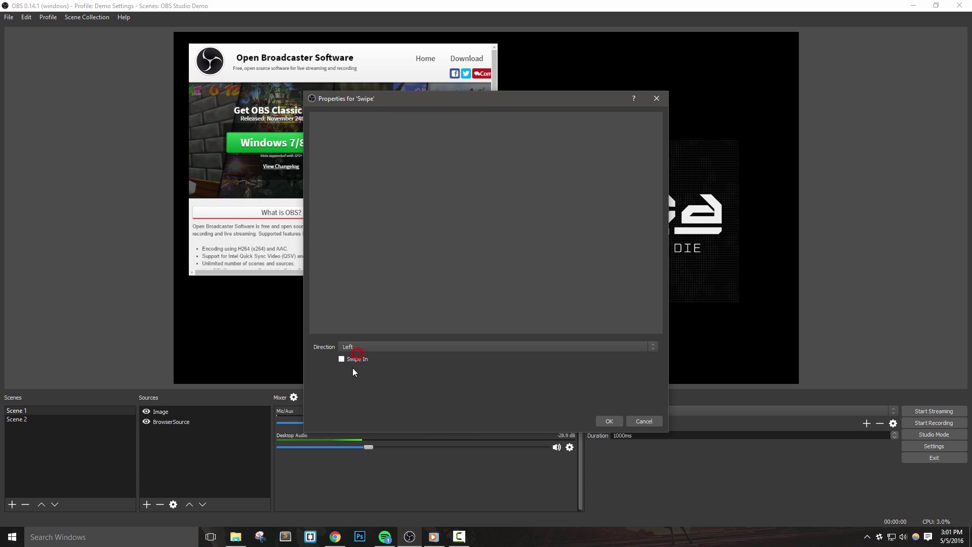
click(341, 359)
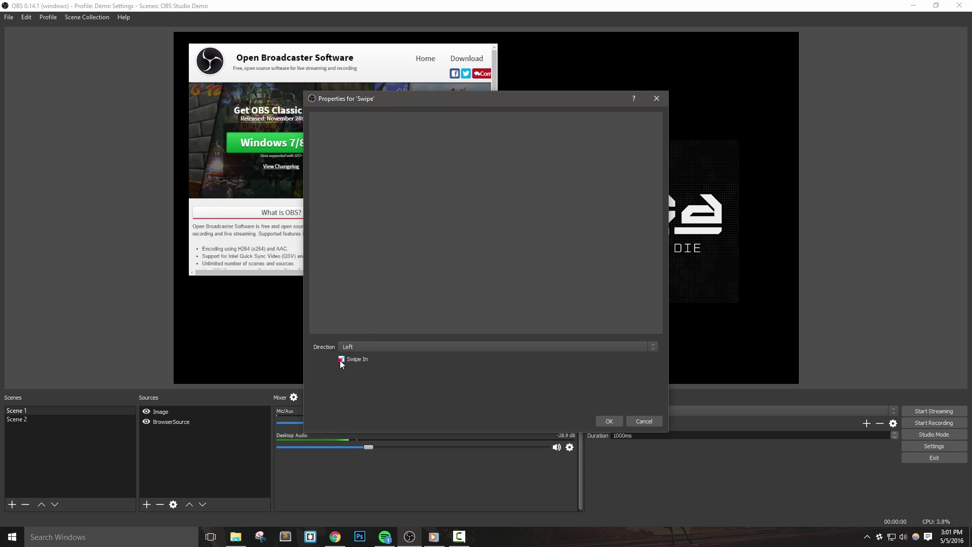
click(339, 360)
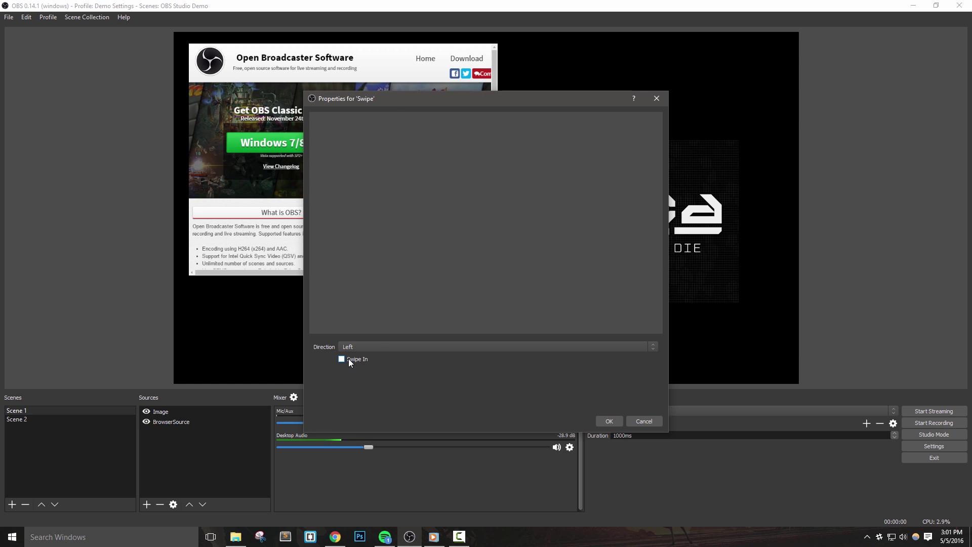
click(615, 421)
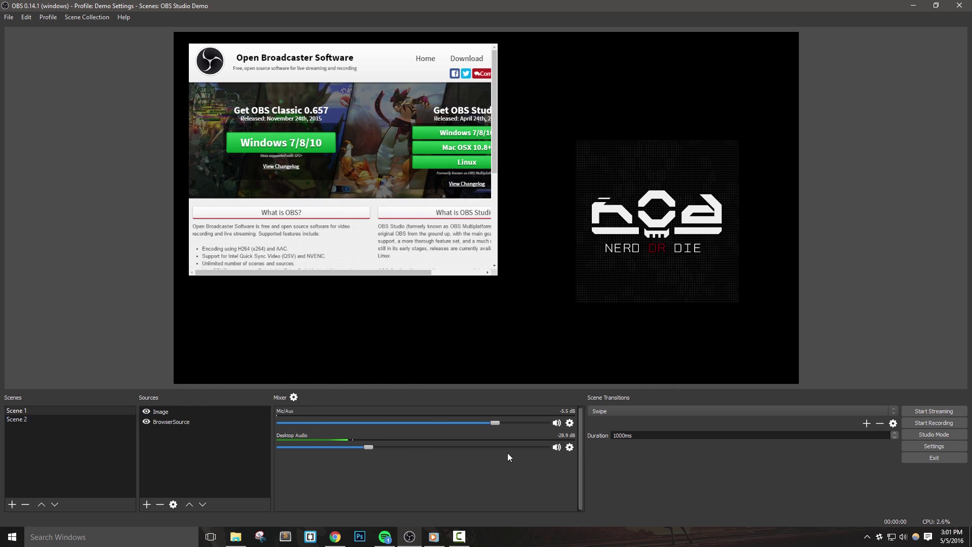
Make Swipe the active transition and swipe to Scene 2 and back to Scene 1
click(664, 412)
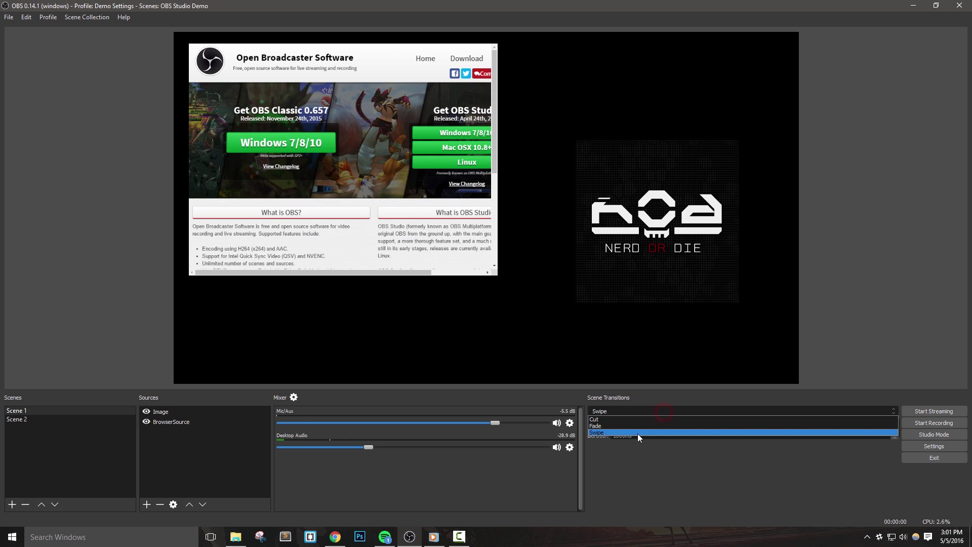
click(637, 431)
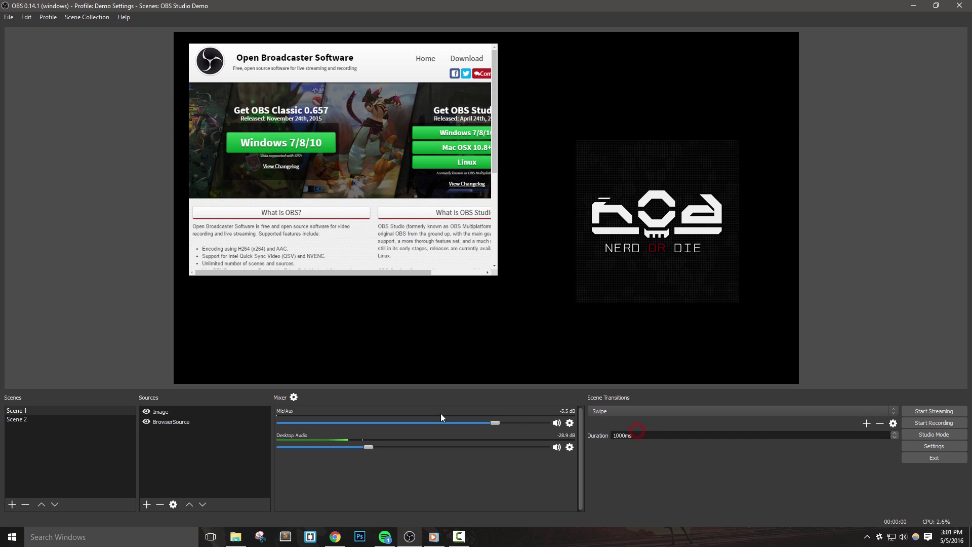
click(22, 421)
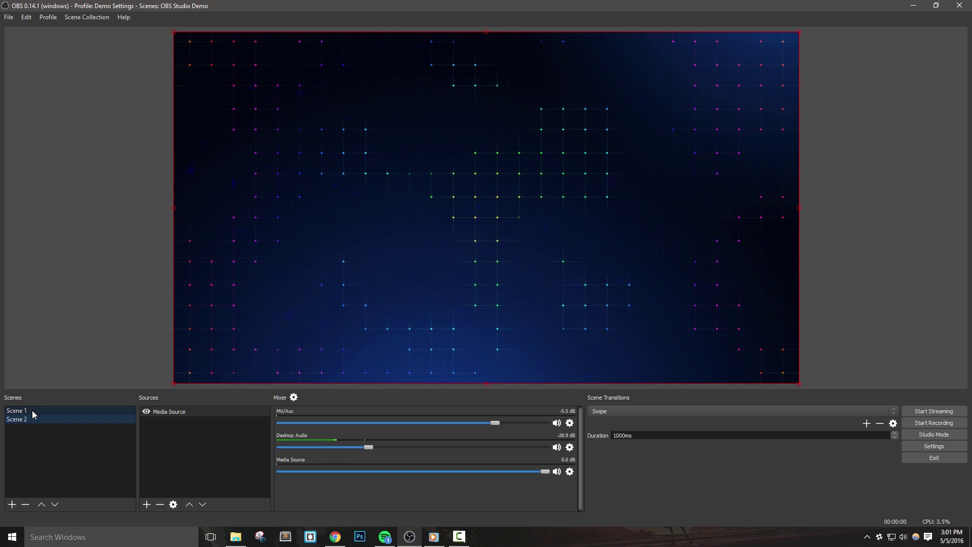
click(46, 409)
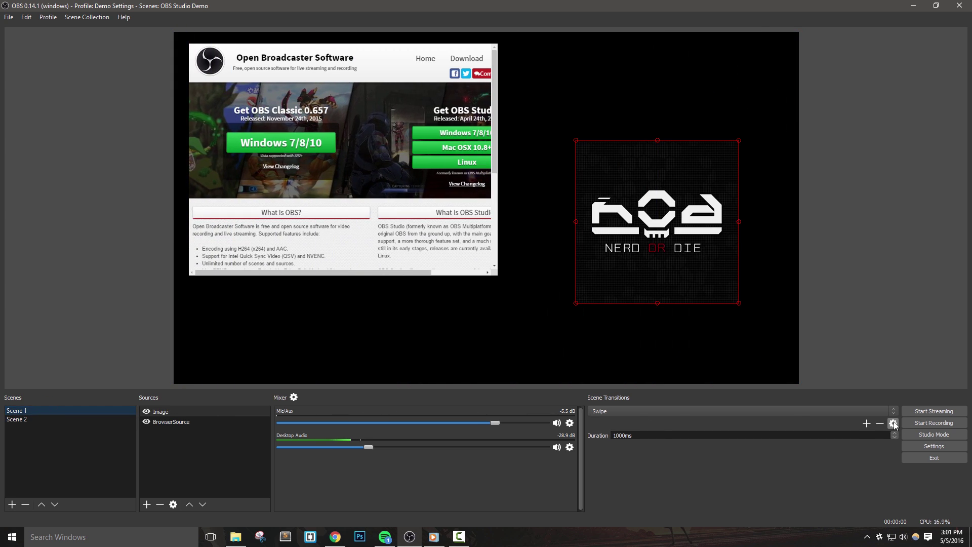
Turn on Swipe In for the Swipe transition and swipe between scenes, ending on Scene 2
click(909, 441)
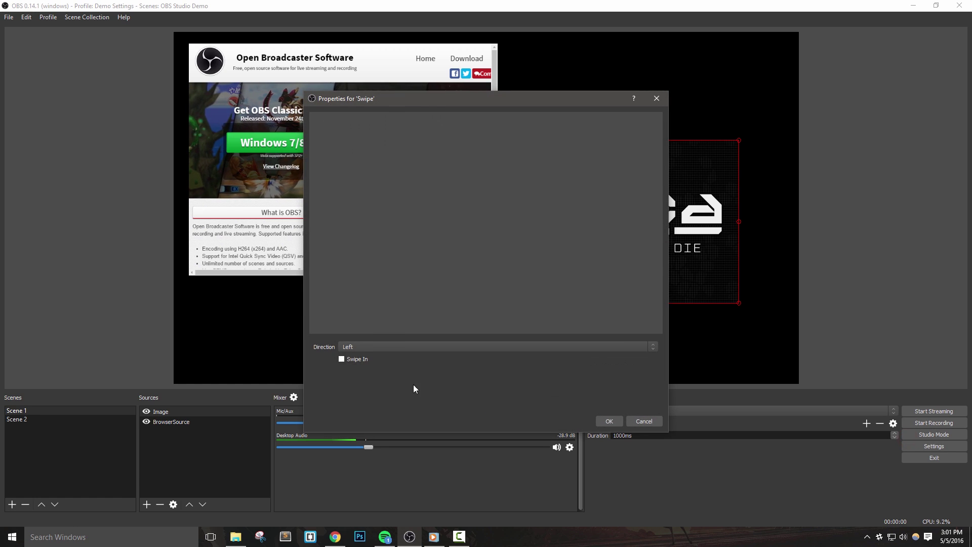
click(608, 422)
click(27, 419)
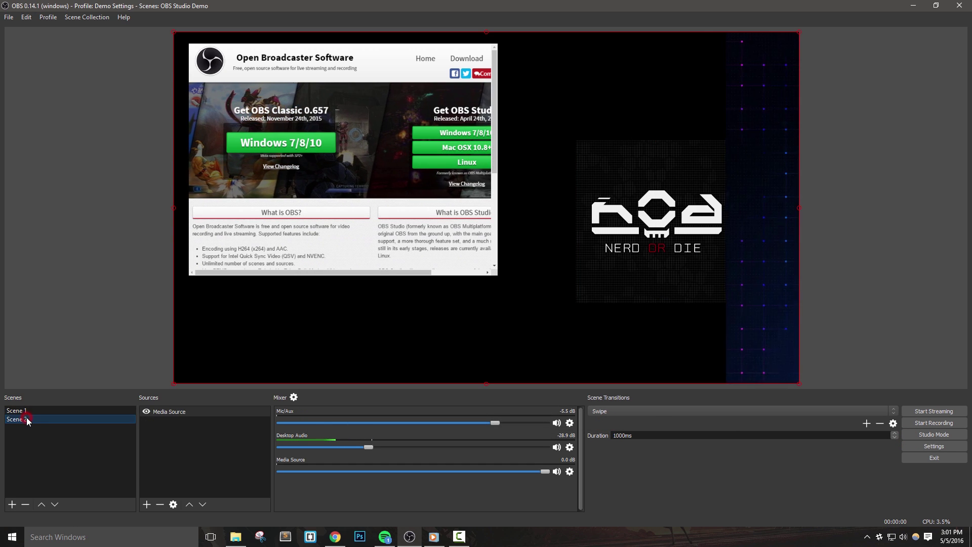
click(37, 411)
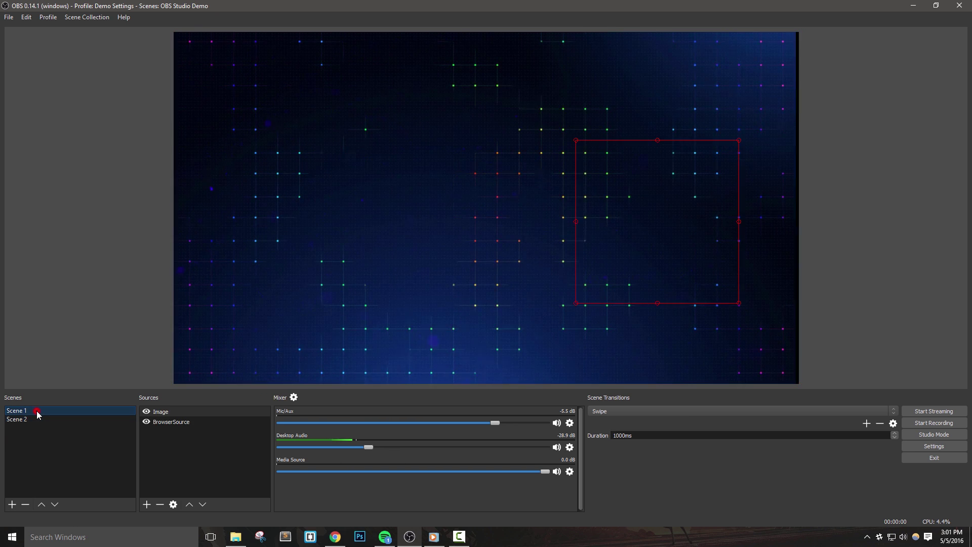
click(35, 418)
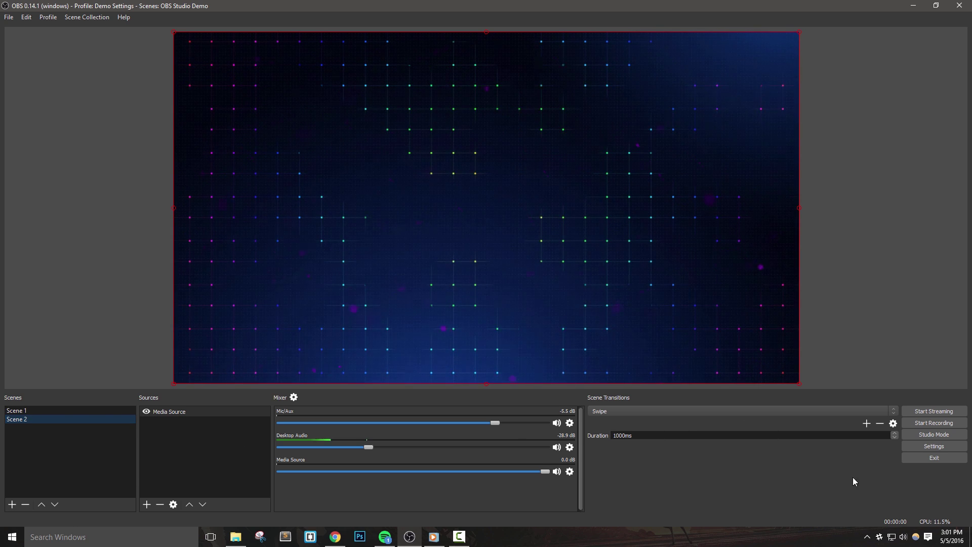
Add a Fade to Color transition with a light blue colour #ff55aaff
click(891, 453)
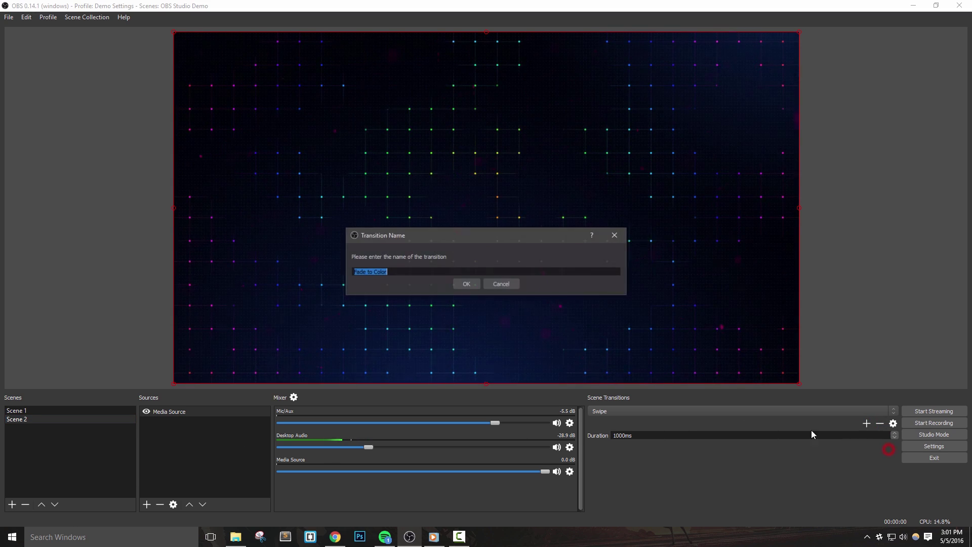
click(476, 283)
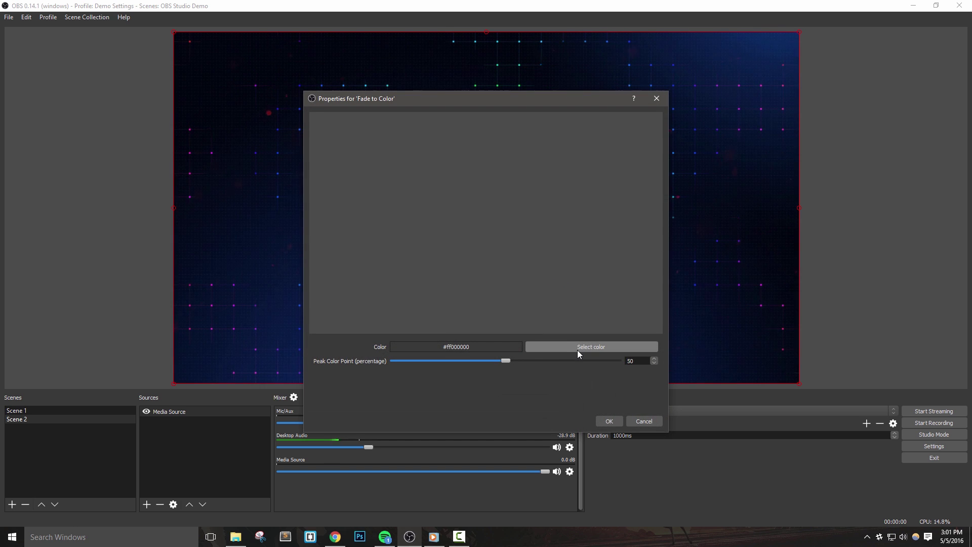
click(578, 350)
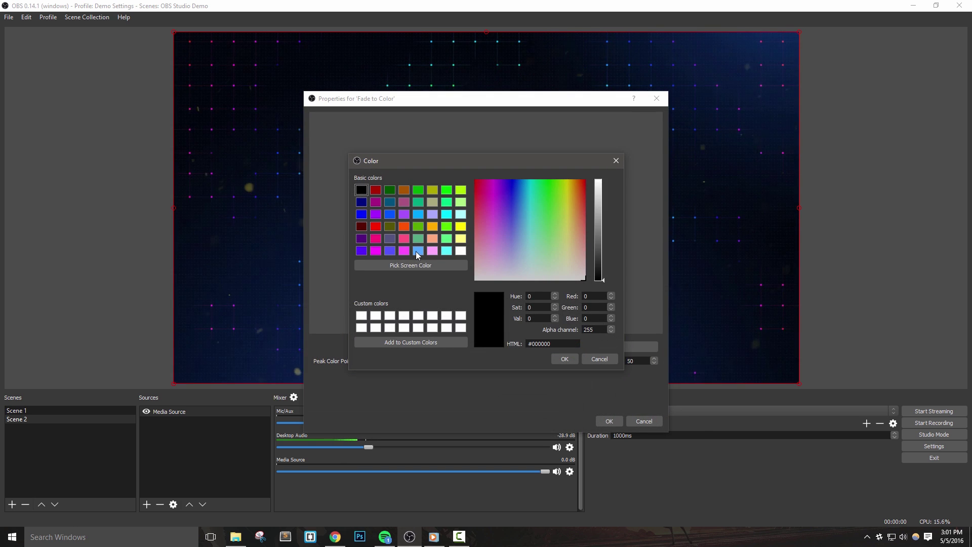
click(418, 250)
click(565, 359)
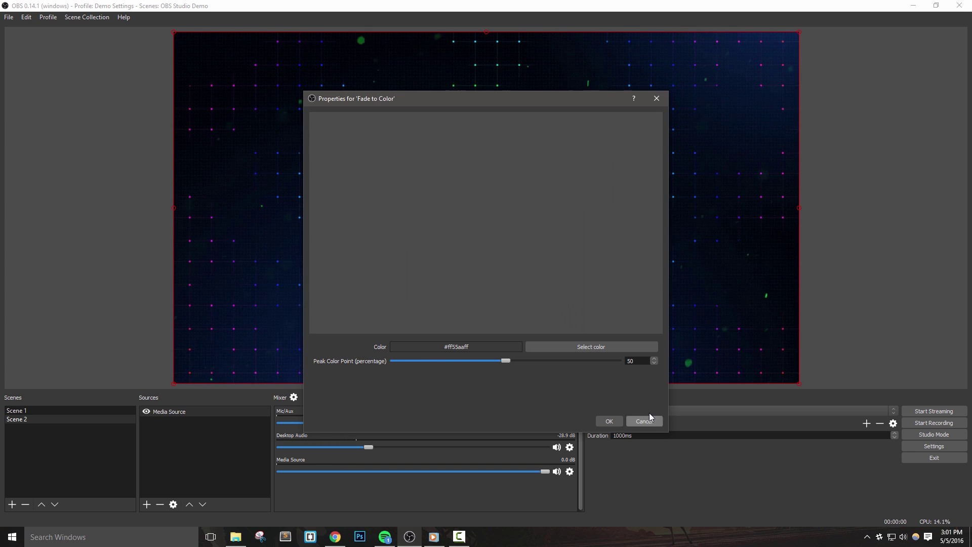
click(609, 421)
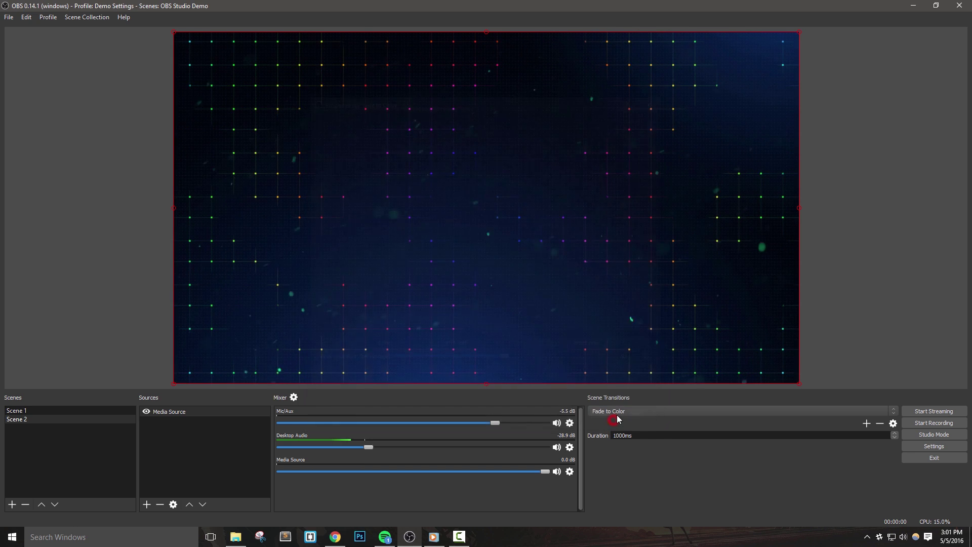
Fade between Scene 1 and Scene 2, ending on Scene 2
click(57, 411)
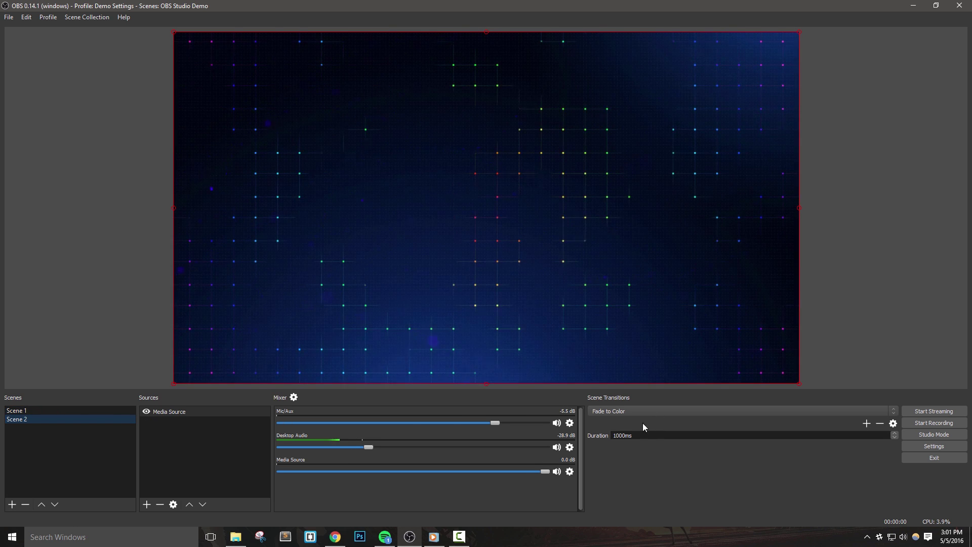
click(60, 408)
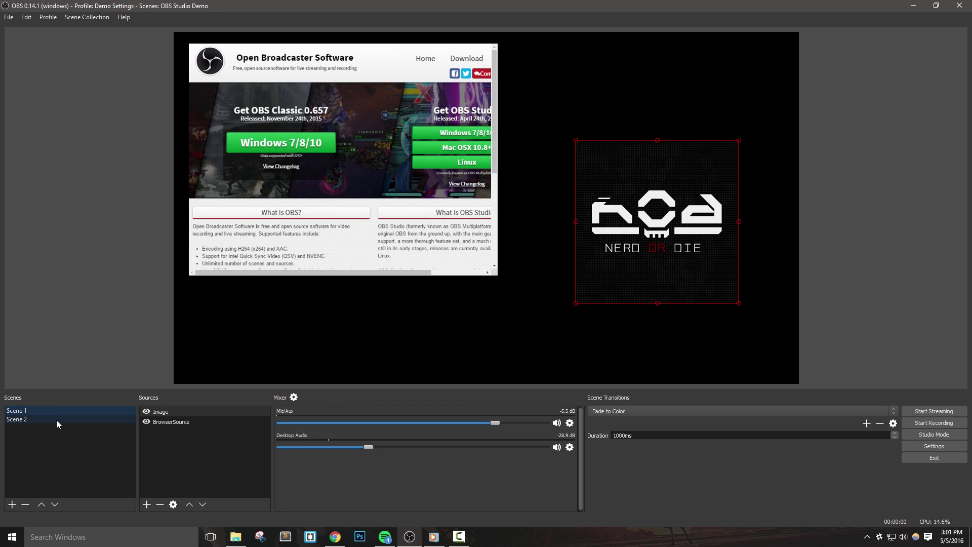
click(56, 420)
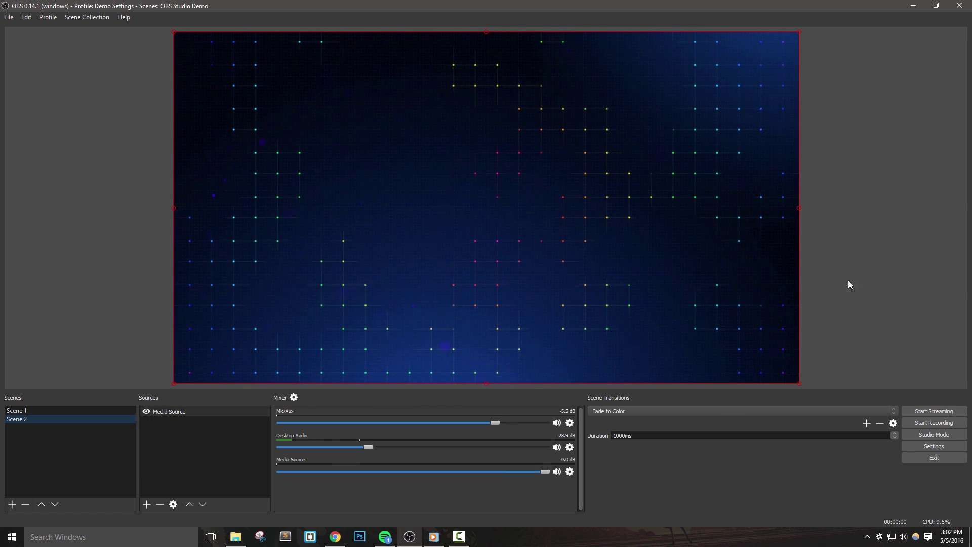
Open the OBS Studio changelog on GitHub from obsproject.com and close the spare tabs
click(920, 4)
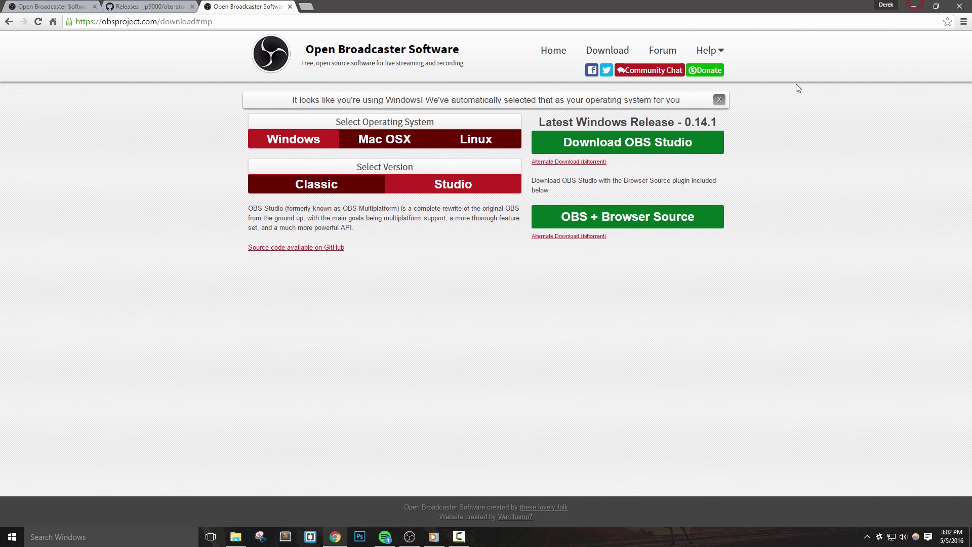
click(53, 6)
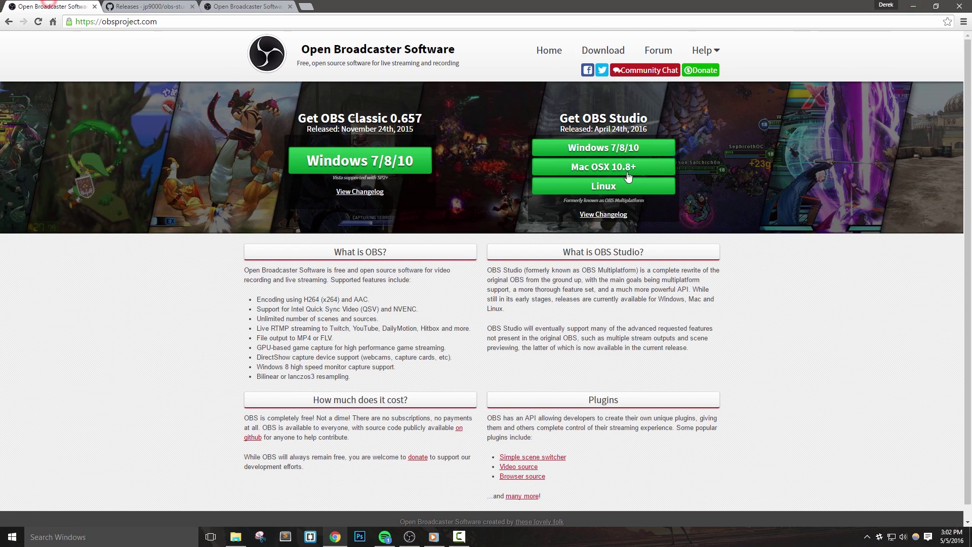
click(600, 215)
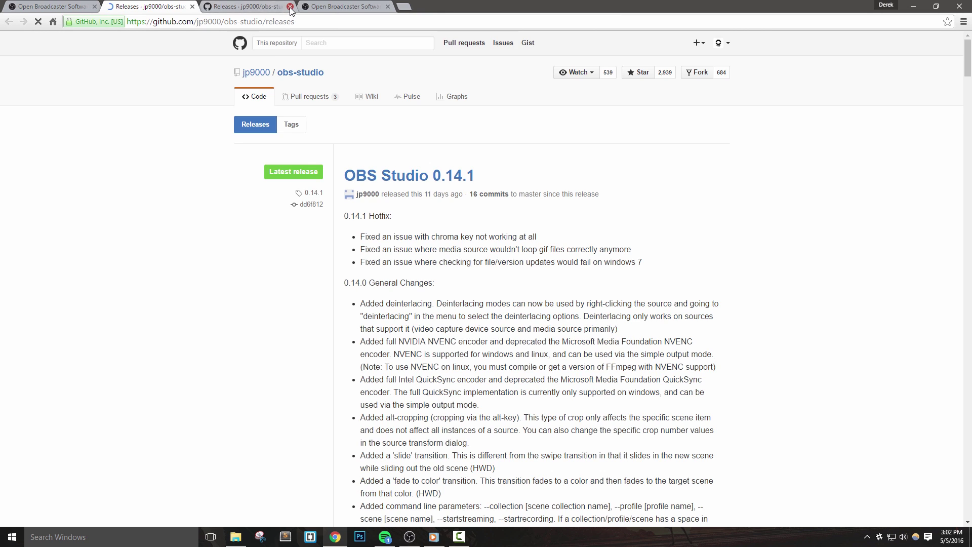
click(290, 6)
click(290, 6)
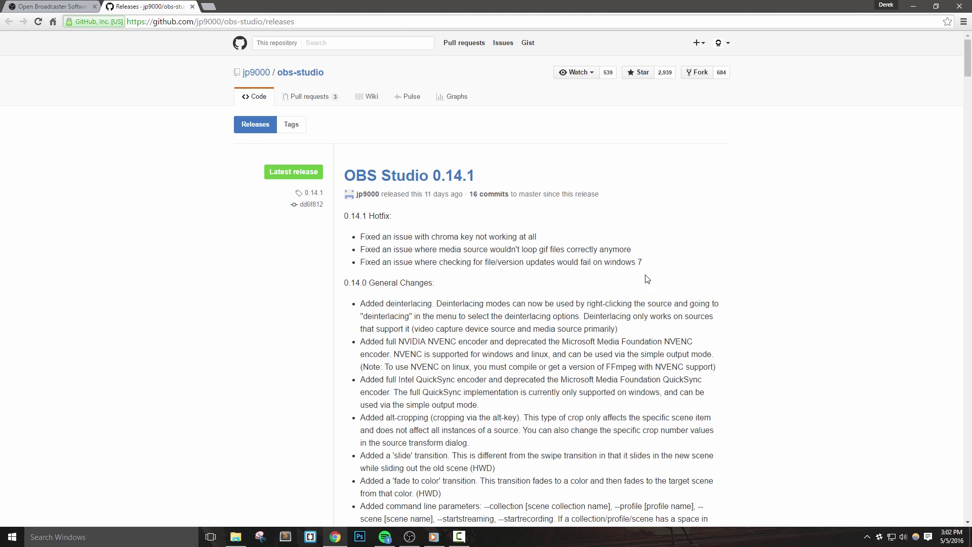
Scroll through the 0.14.1 release notes, highlighting the NVENC and deinterlacing bullets
scroll(450, 247, down, 2)
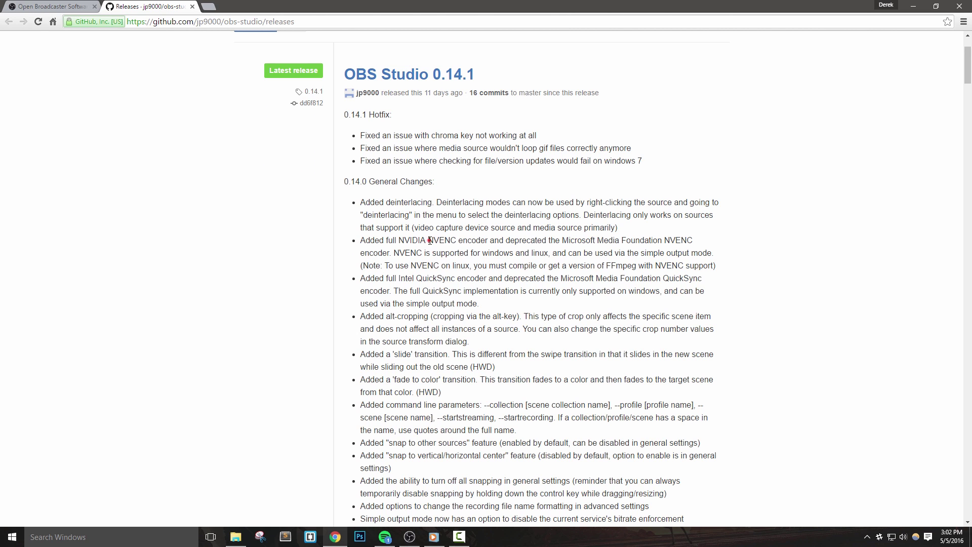
drag(430, 241, 488, 241)
click(810, 243)
scroll(759, 329, down, 1)
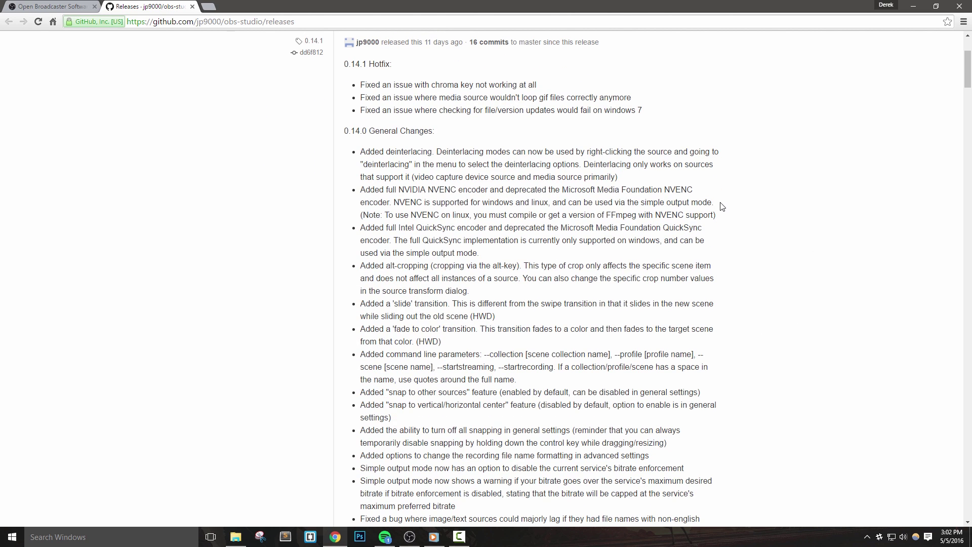
drag(721, 215, 361, 151)
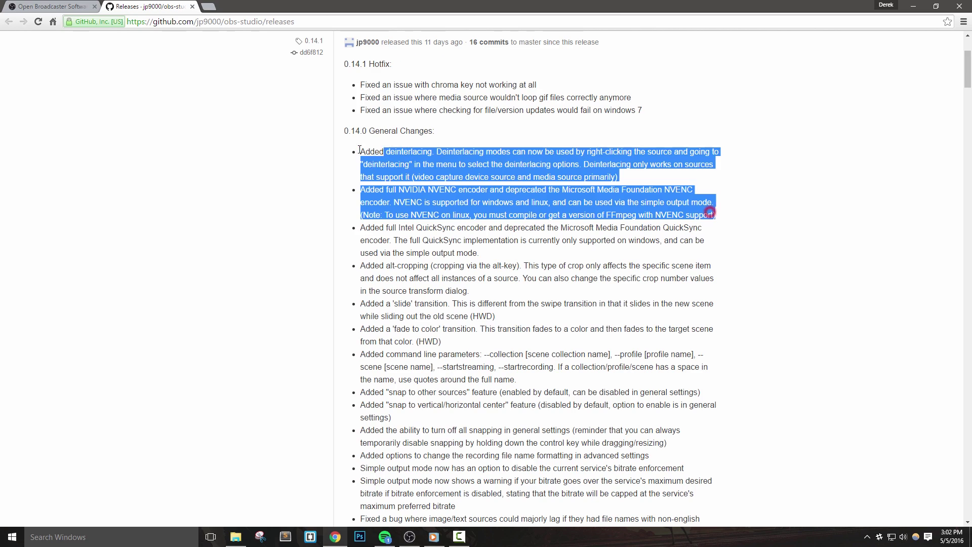
click(756, 187)
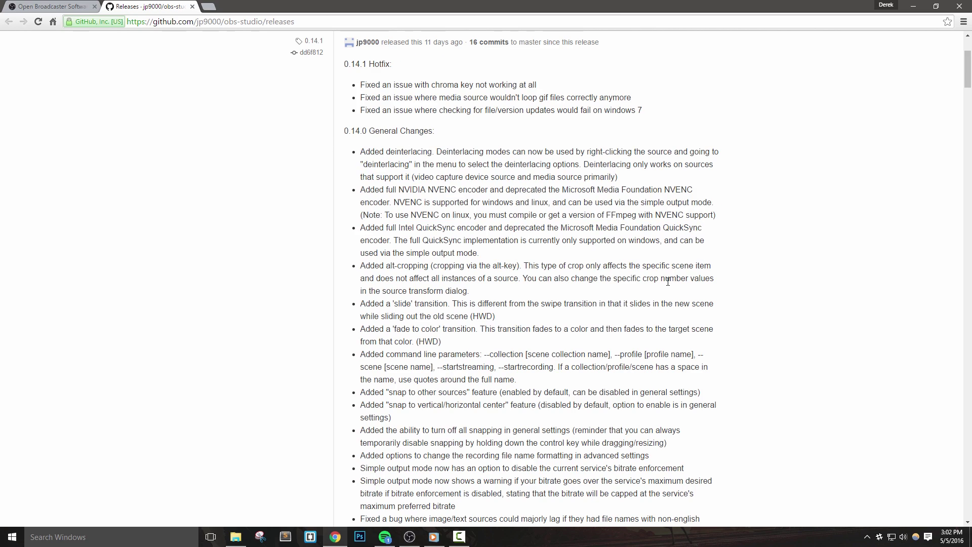
scroll(668, 282, down, 11)
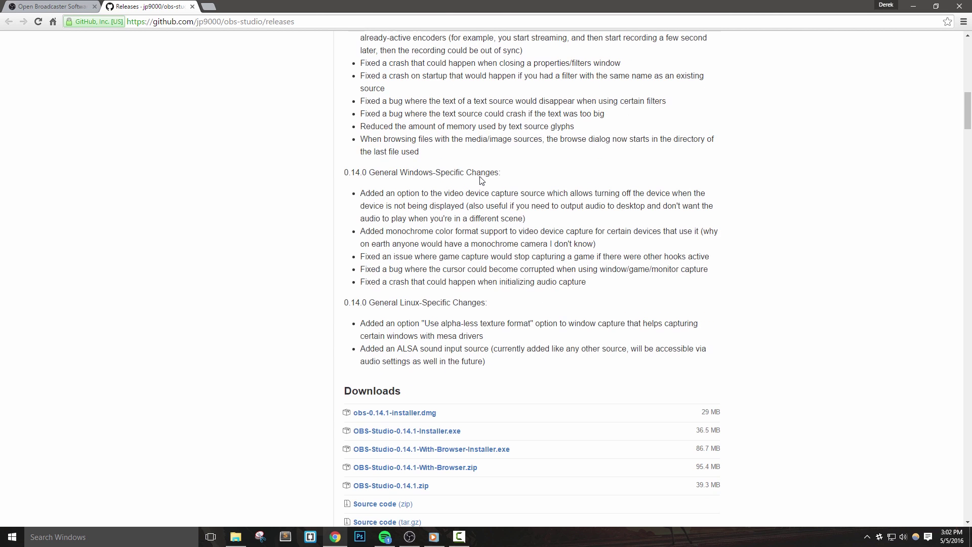
scroll(479, 180, up, 2)
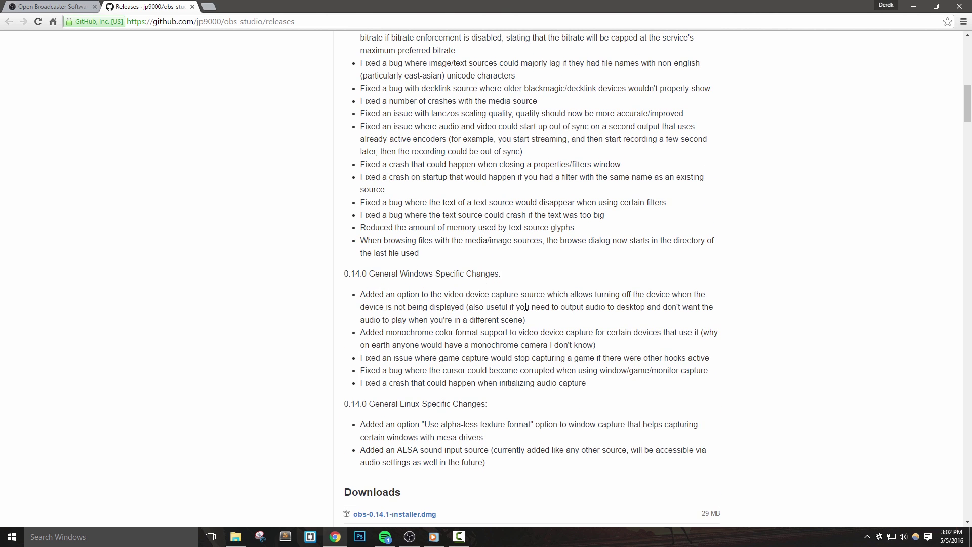
triple_click(531, 319)
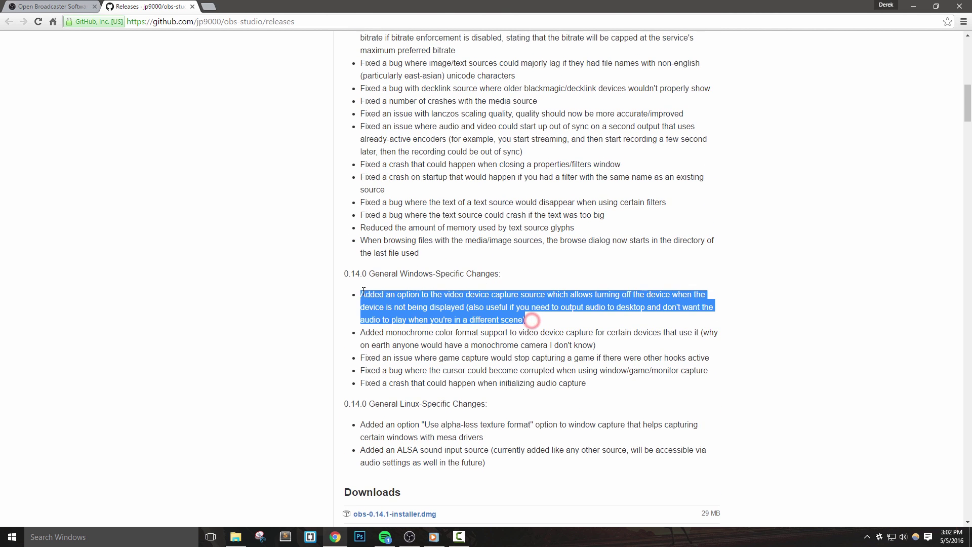
click(749, 284)
scroll(656, 309, up, 3)
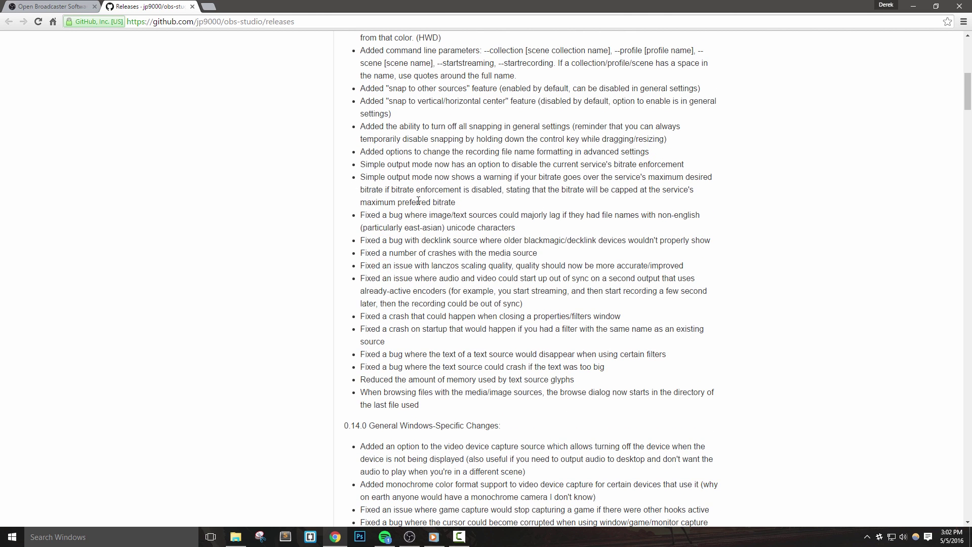
scroll(532, 370, up, 6)
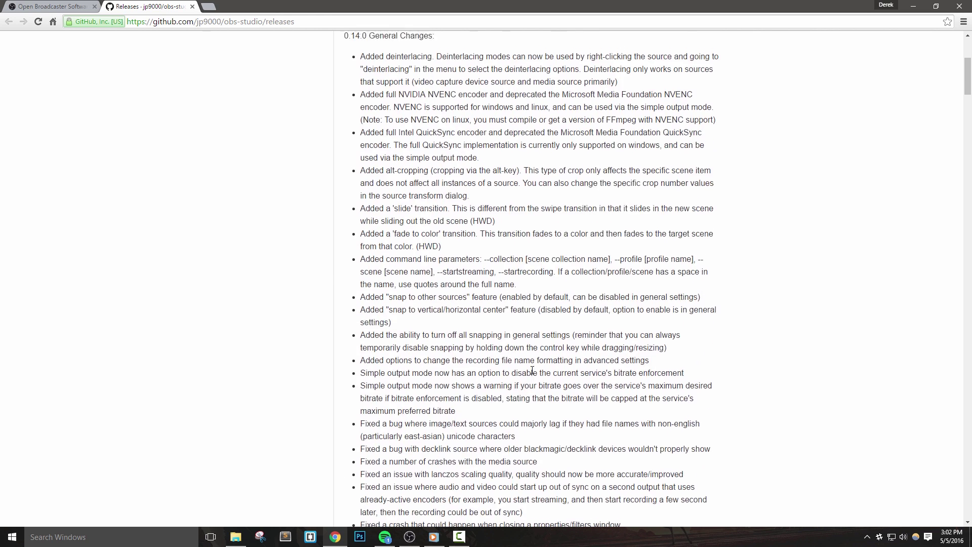
scroll(533, 370, up, 2)
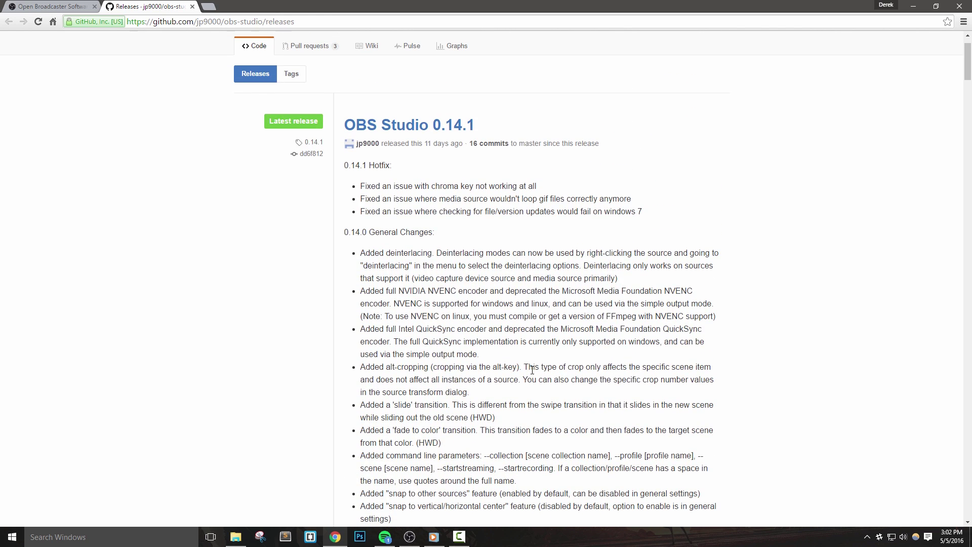
scroll(533, 371, up, 1)
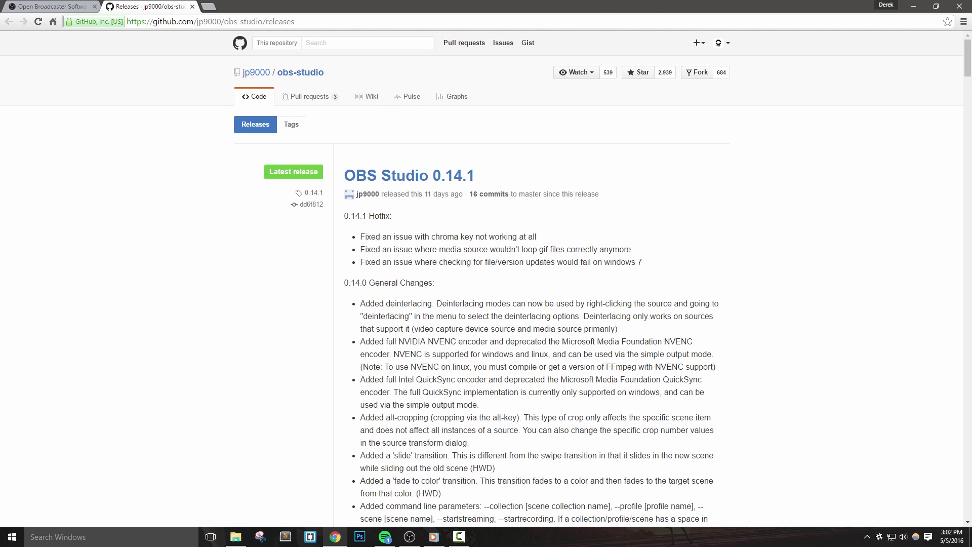
click(421, 540)
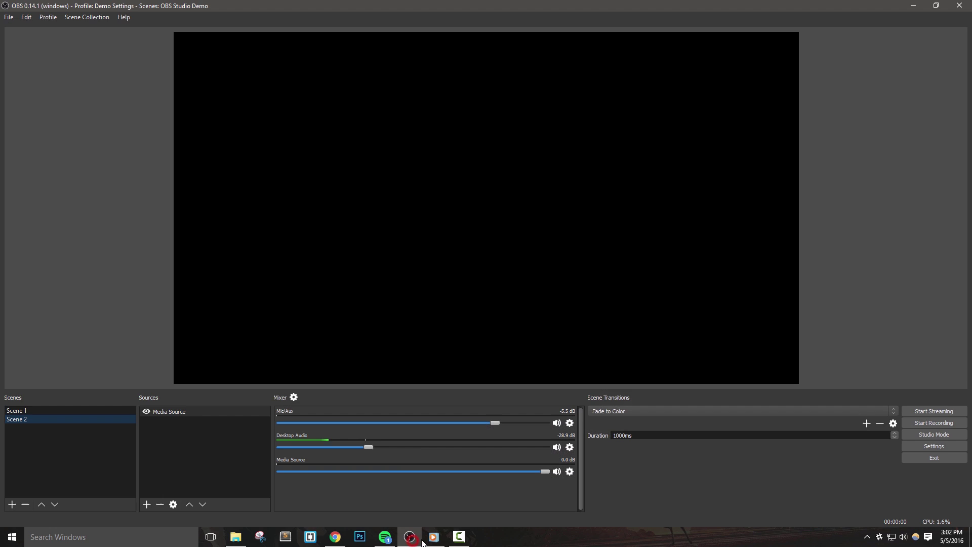
In Scene 1, alt-crop the Nerd or Die image bottom-left and snap the BrowserSource bottom-right
click(38, 411)
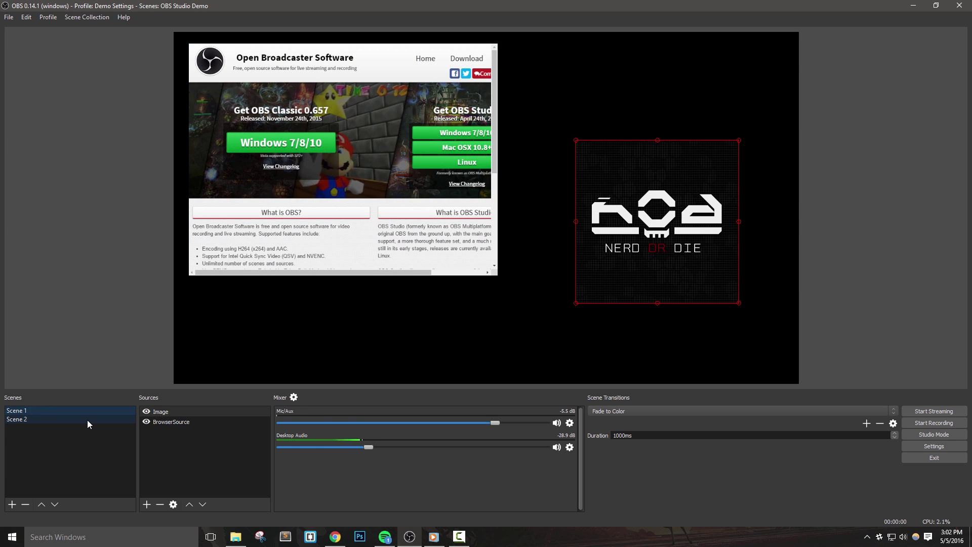
drag(670, 238, 594, 202)
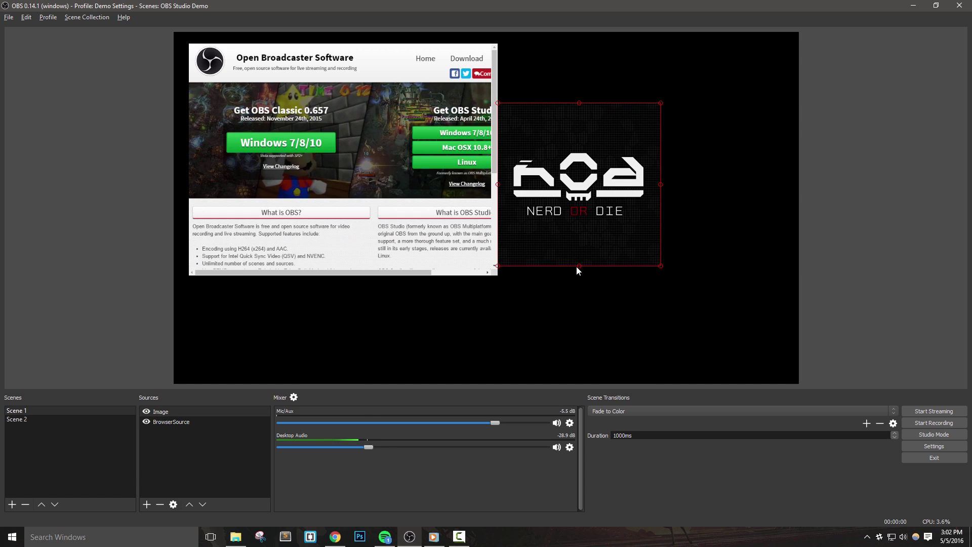
drag(580, 266, 579, 102)
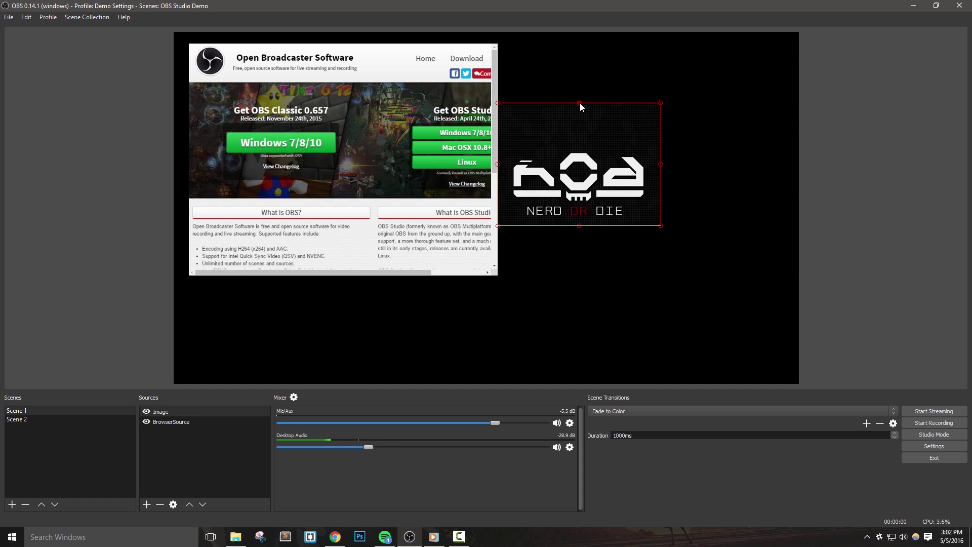
drag(576, 148, 577, 146)
drag(662, 184, 274, 335)
drag(409, 195, 709, 303)
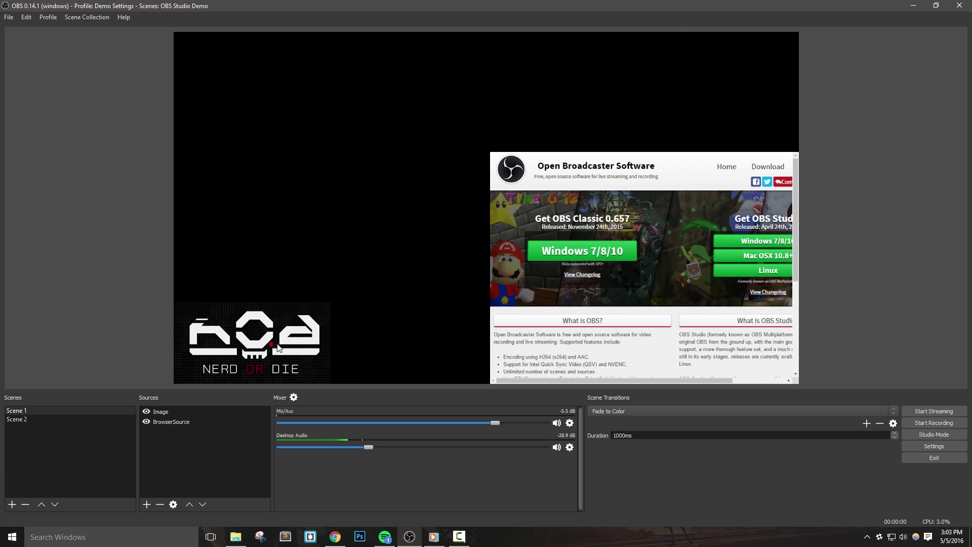